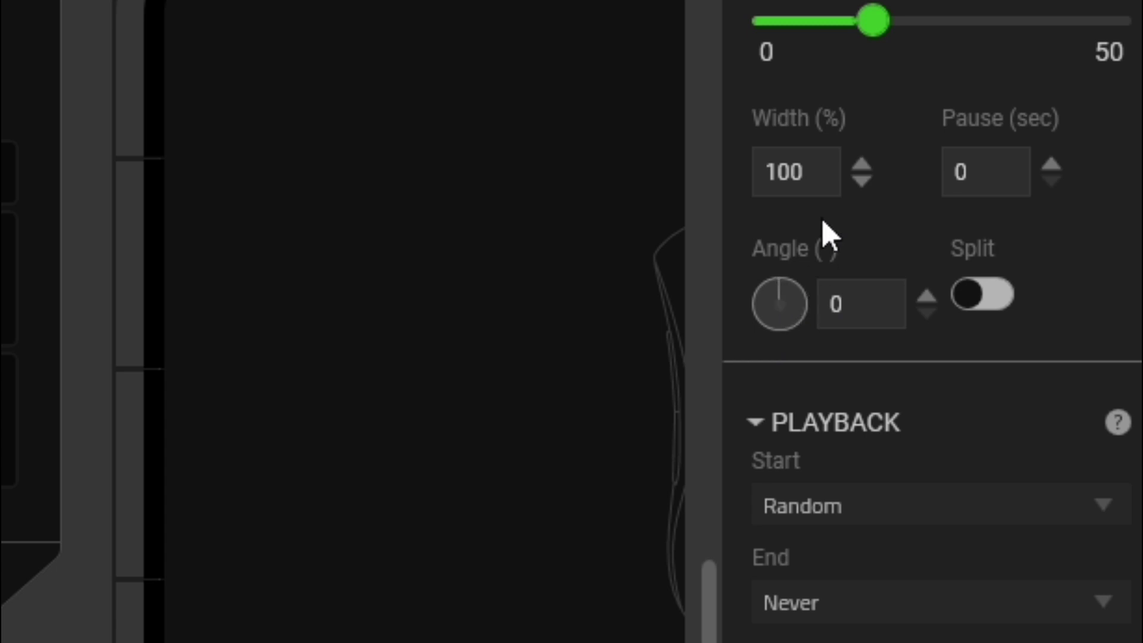
# Step: Try the Wave's Angle dial, then slow the Wave speed from 15 to 4
pyautogui.moveTo(795, 294); pyautogui.dragTo(791, 255)
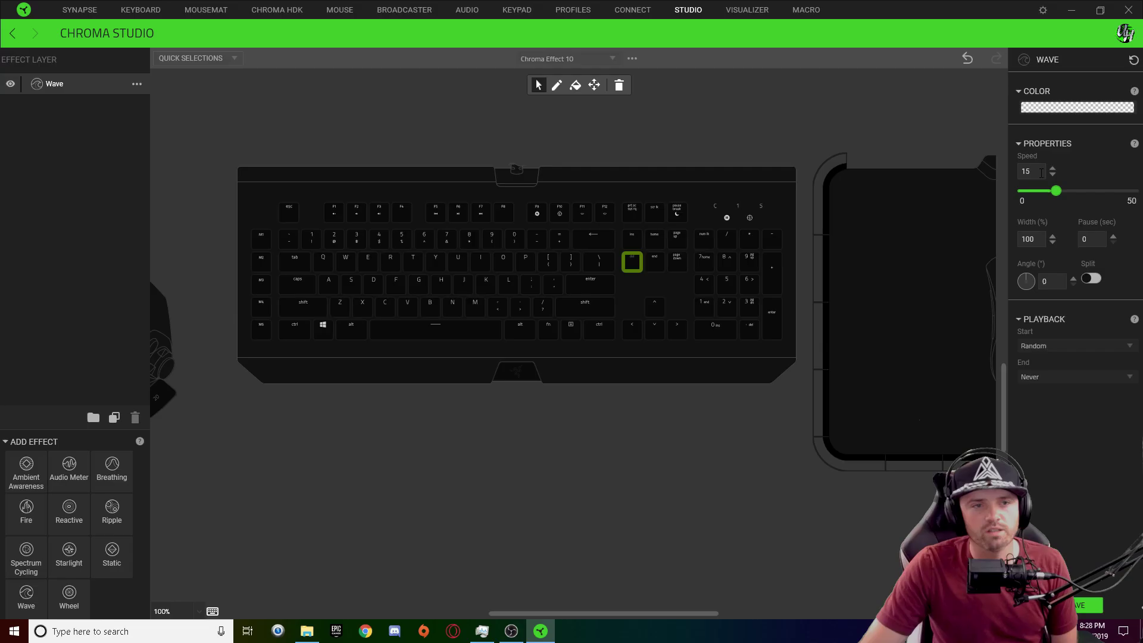
pyautogui.doubleClick(1041, 173)
pyautogui.write('4')
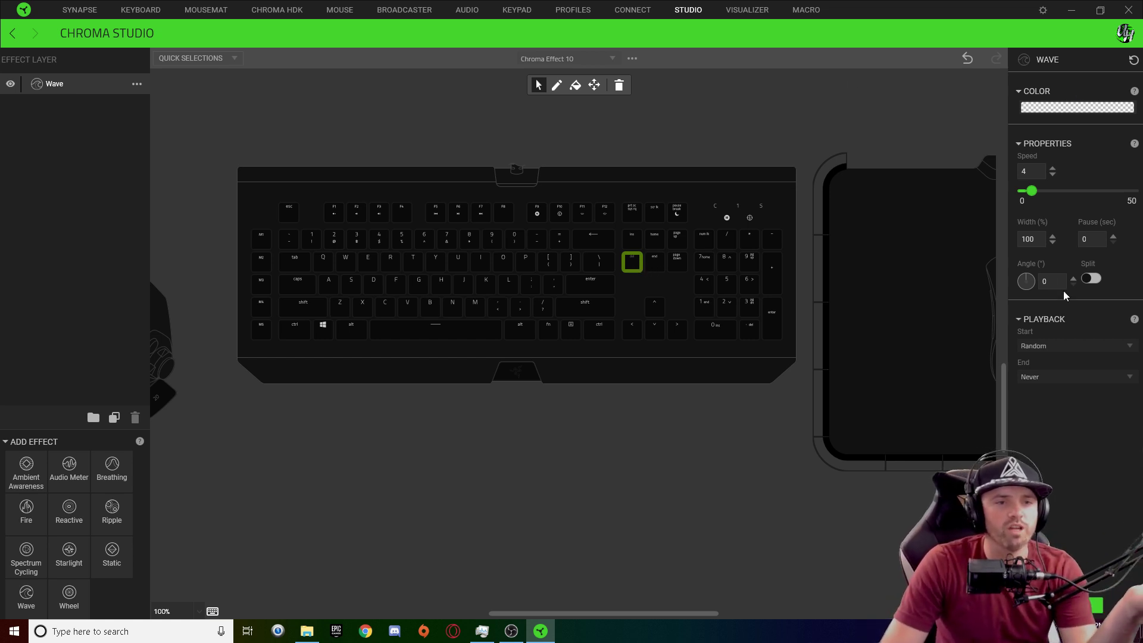
pyautogui.click(1060, 110)
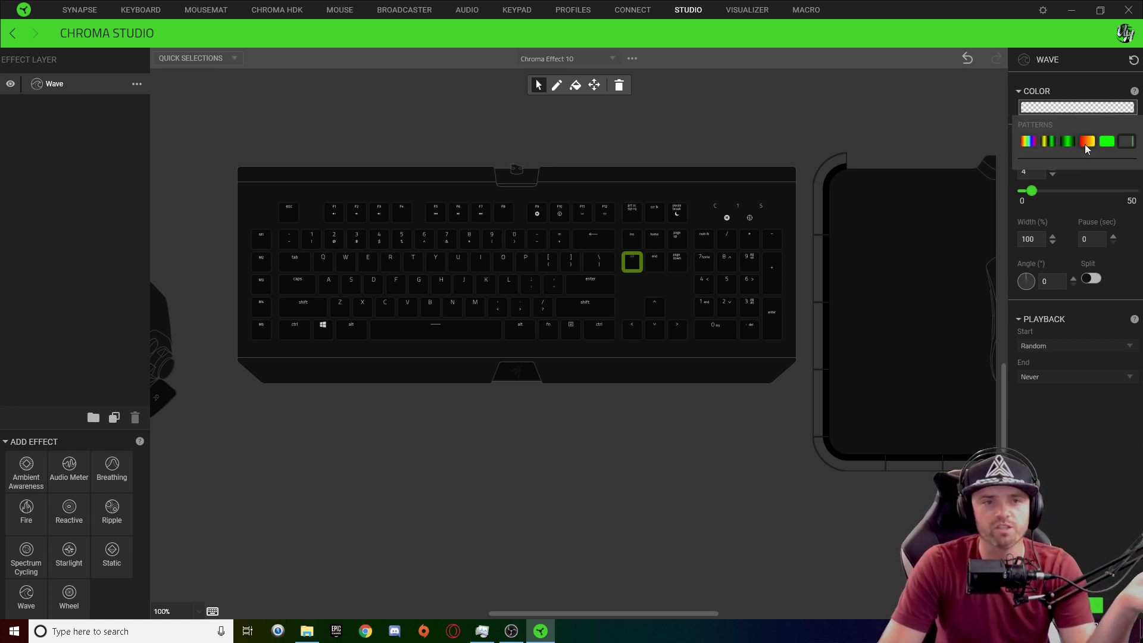
# Step: Apply the yellow-green gradient pattern, shift its green stop right, and make the last stop red
pyautogui.click(1047, 141)
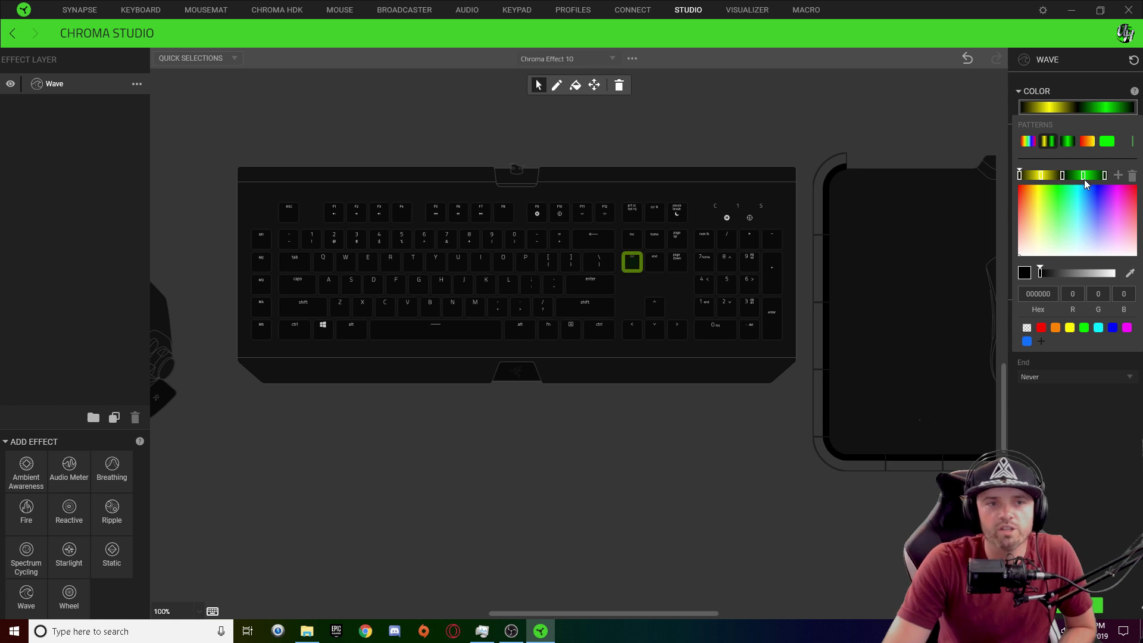
pyautogui.moveTo(1084, 177)
pyautogui.mouseDown()
pyautogui.moveTo(1102, 181)
pyautogui.moveTo(1087, 181)
pyautogui.mouseUp()
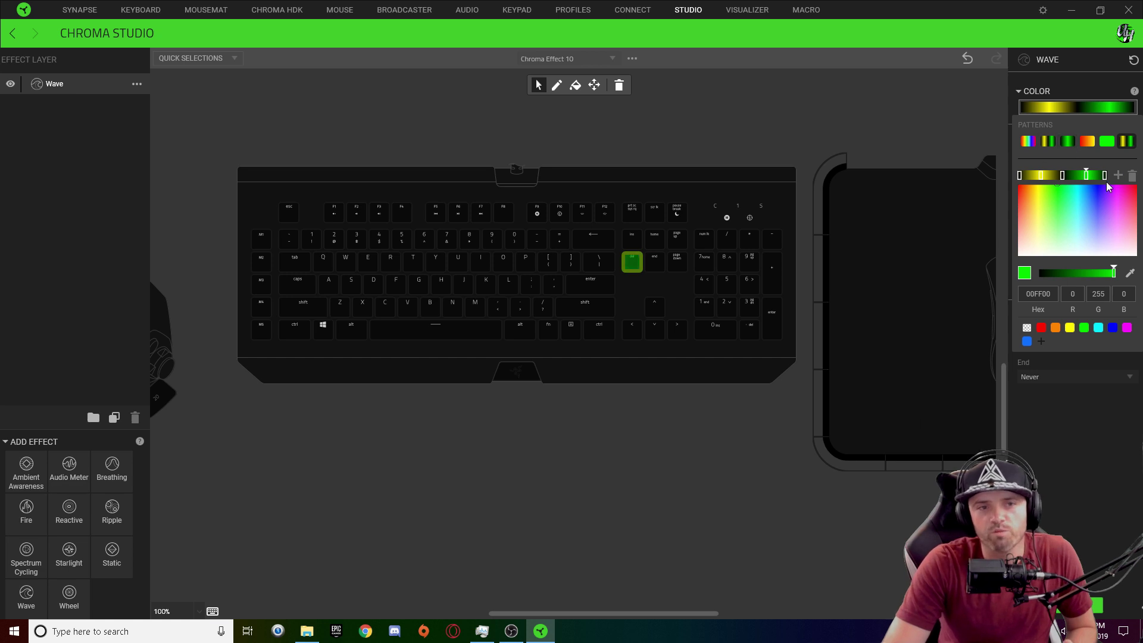
pyautogui.click(1104, 178)
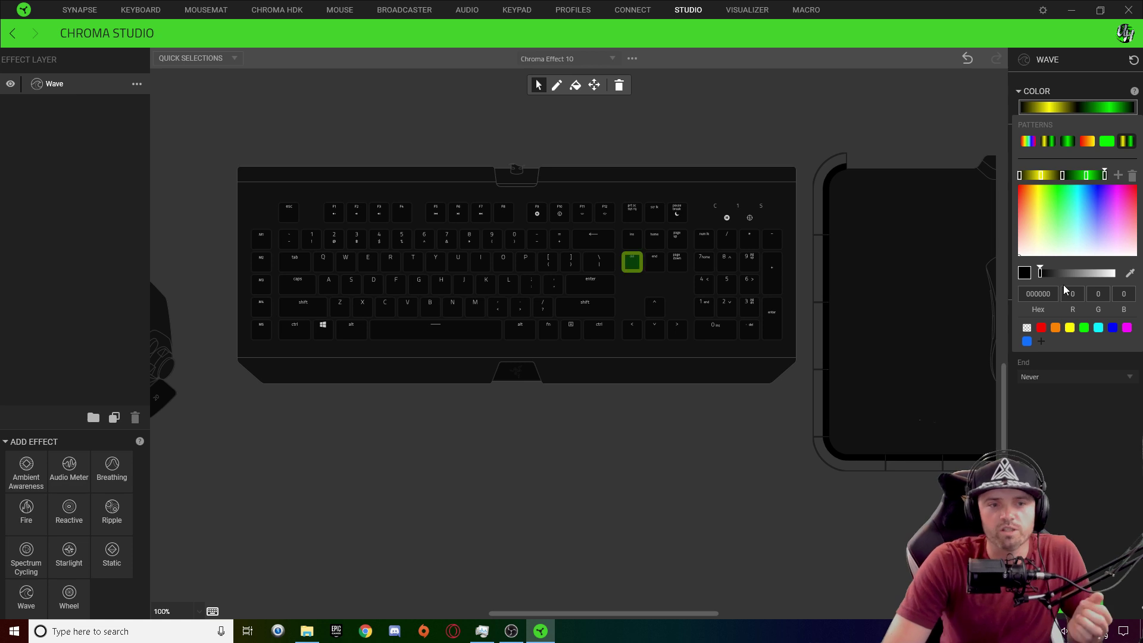
pyautogui.click(1040, 327)
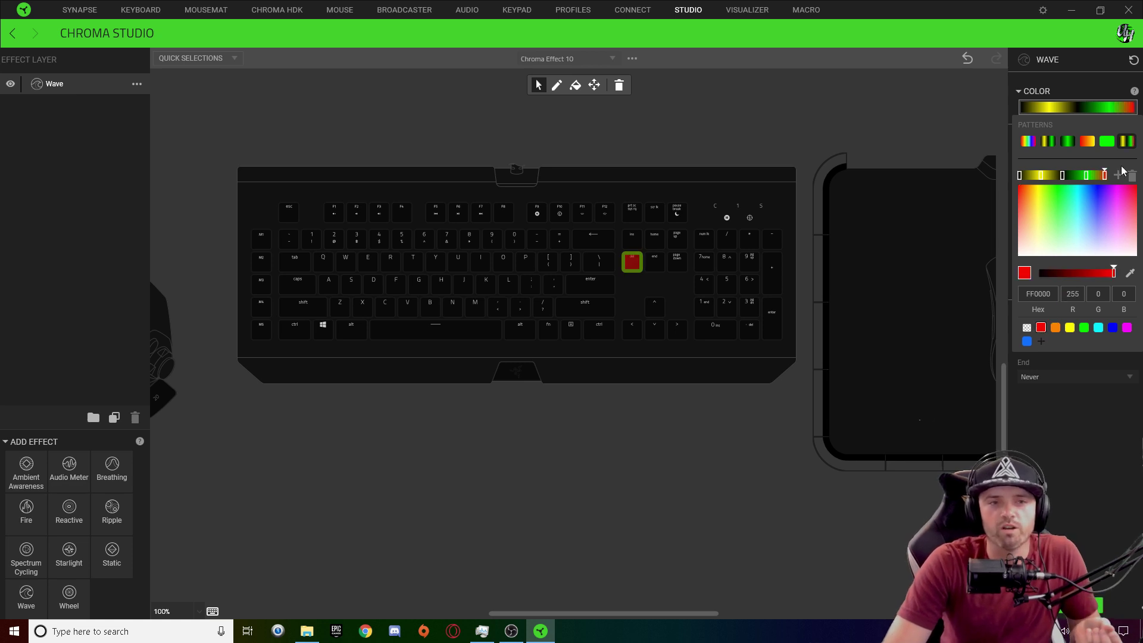
# Step: Make the green stop transparent, move it right, and delete the black and yellow stops
pyautogui.click(1087, 176)
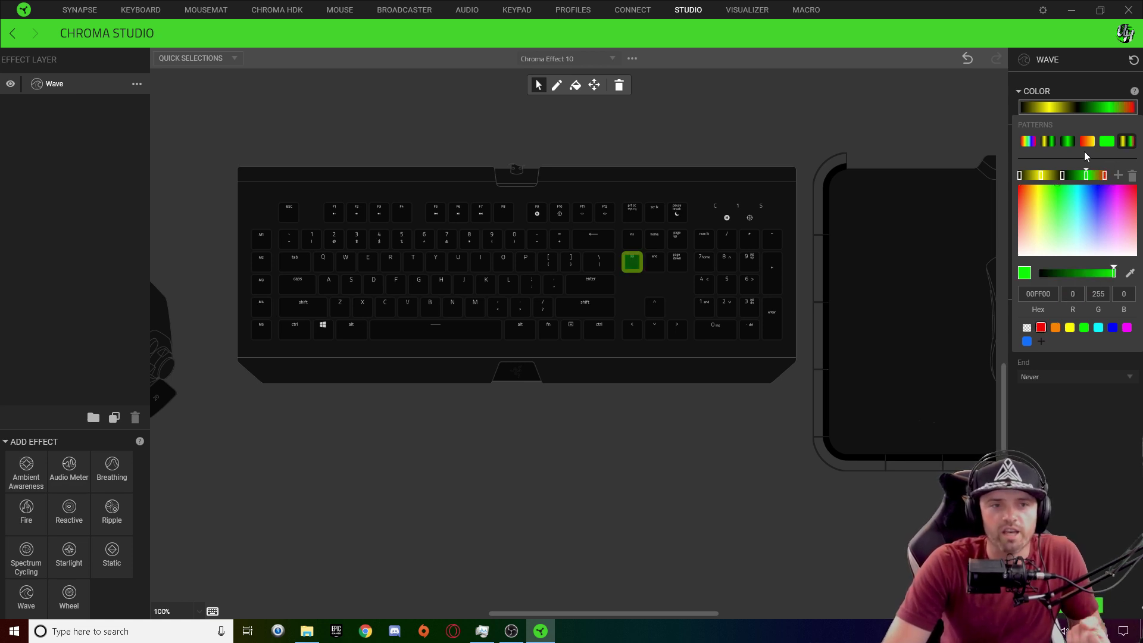
pyautogui.click(1026, 327)
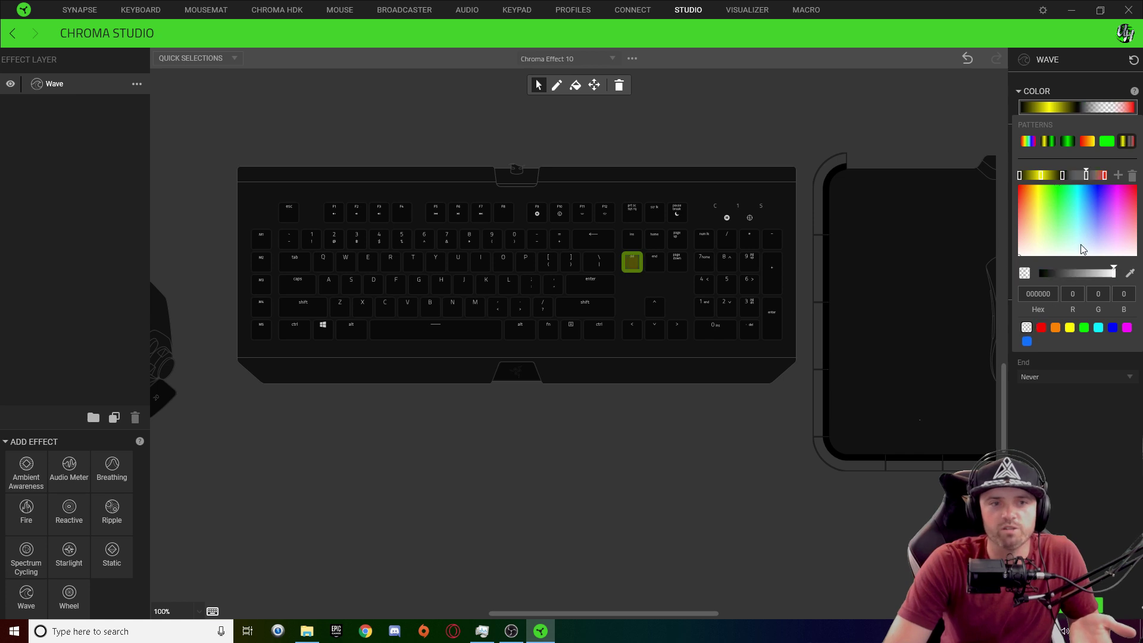
pyautogui.moveTo(1086, 175); pyautogui.dragTo(1096, 177)
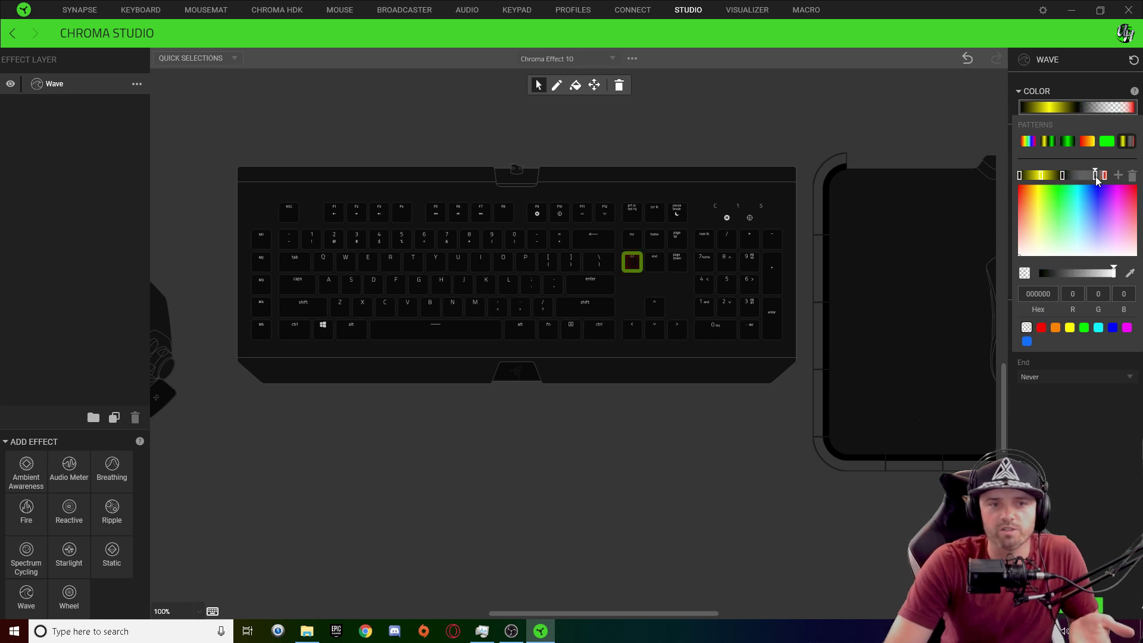
pyautogui.click(1064, 175)
pyautogui.click(1133, 176)
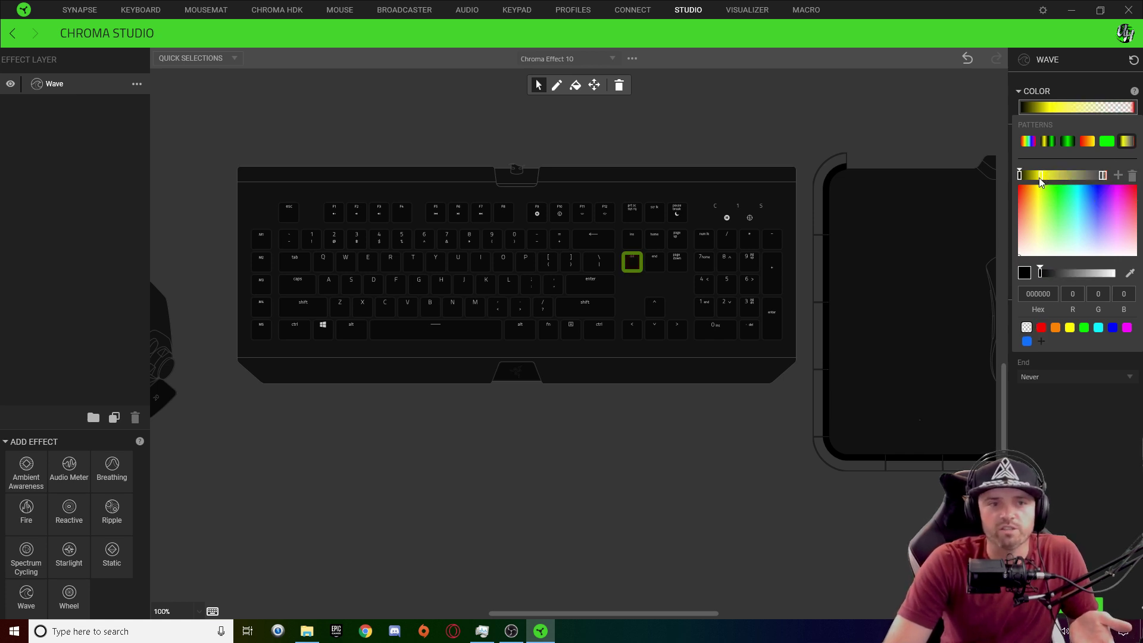
pyautogui.click(1039, 176)
pyautogui.click(1133, 176)
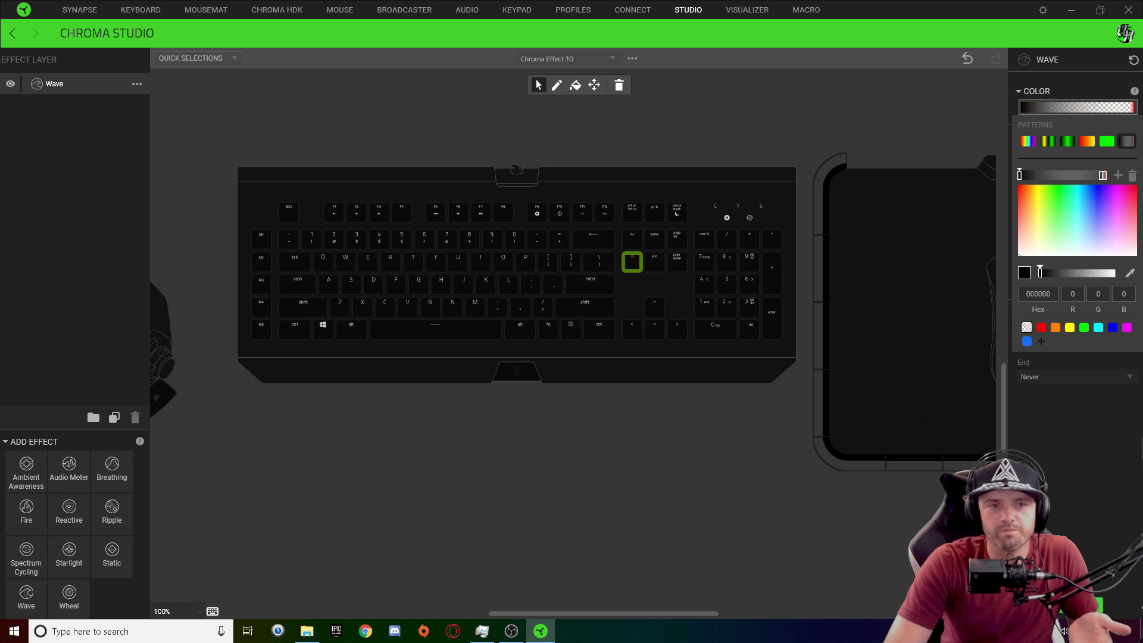
pyautogui.click(1112, 470)
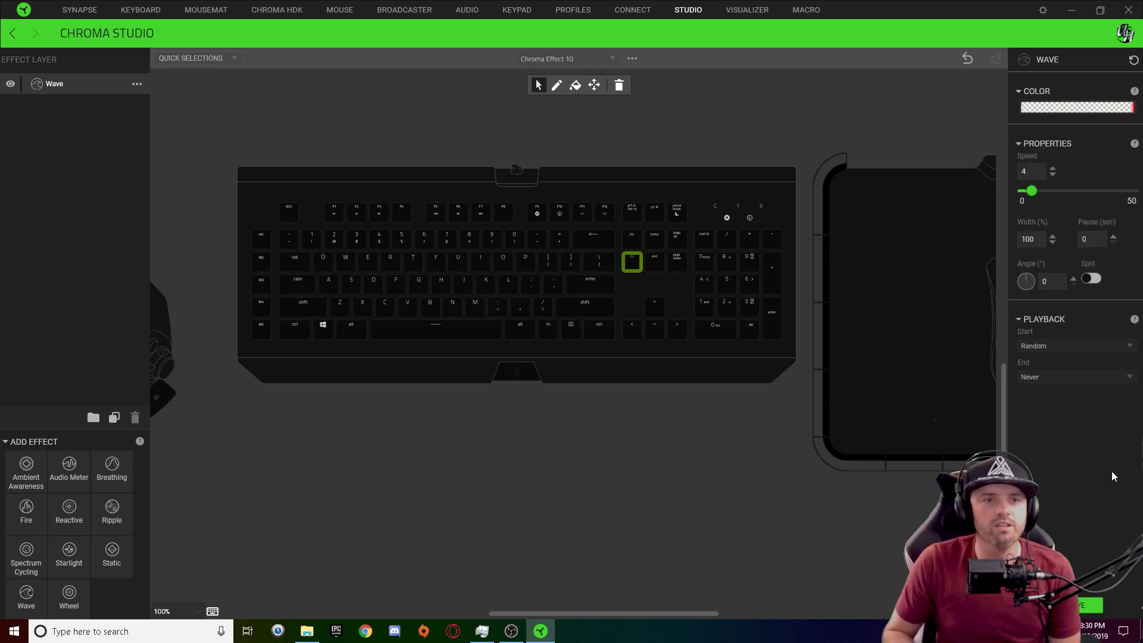
# Step: Add two gradient stops, push the transparent stop toward the end, and make the end stop red
pyautogui.click(1131, 108)
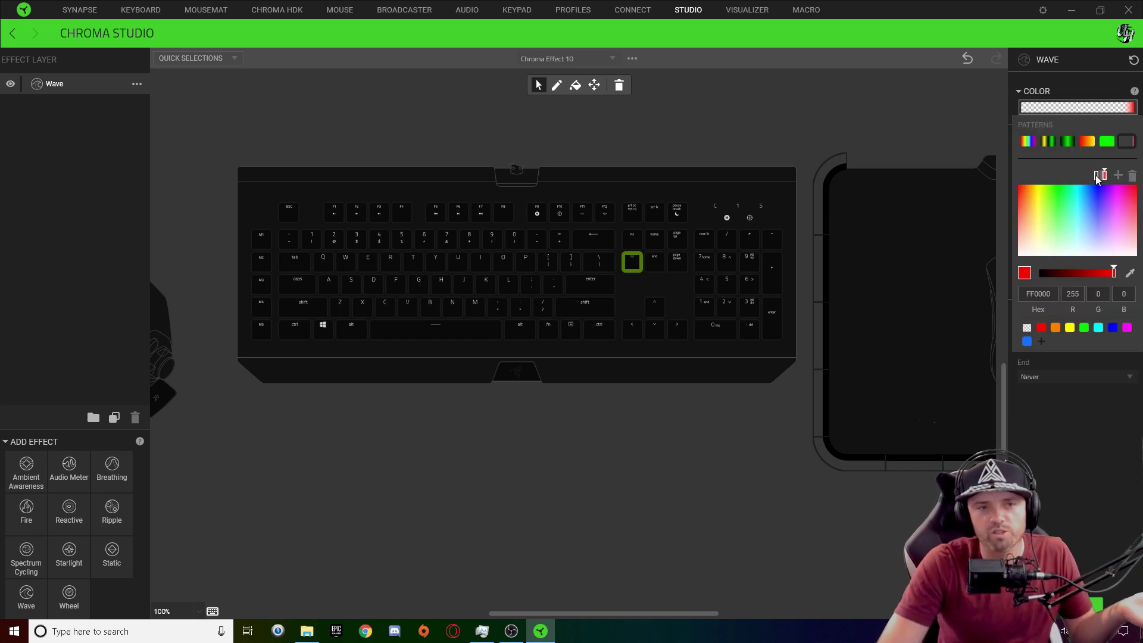
pyautogui.click(1097, 176)
pyautogui.click(1117, 177)
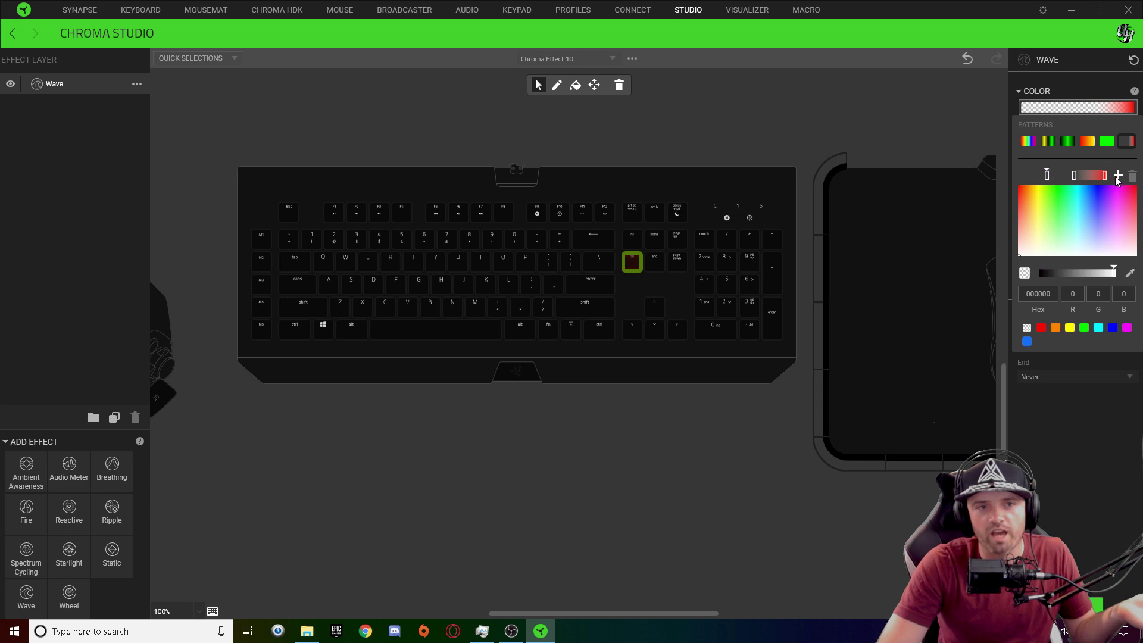
pyautogui.moveTo(1074, 175); pyautogui.dragTo(1118, 185)
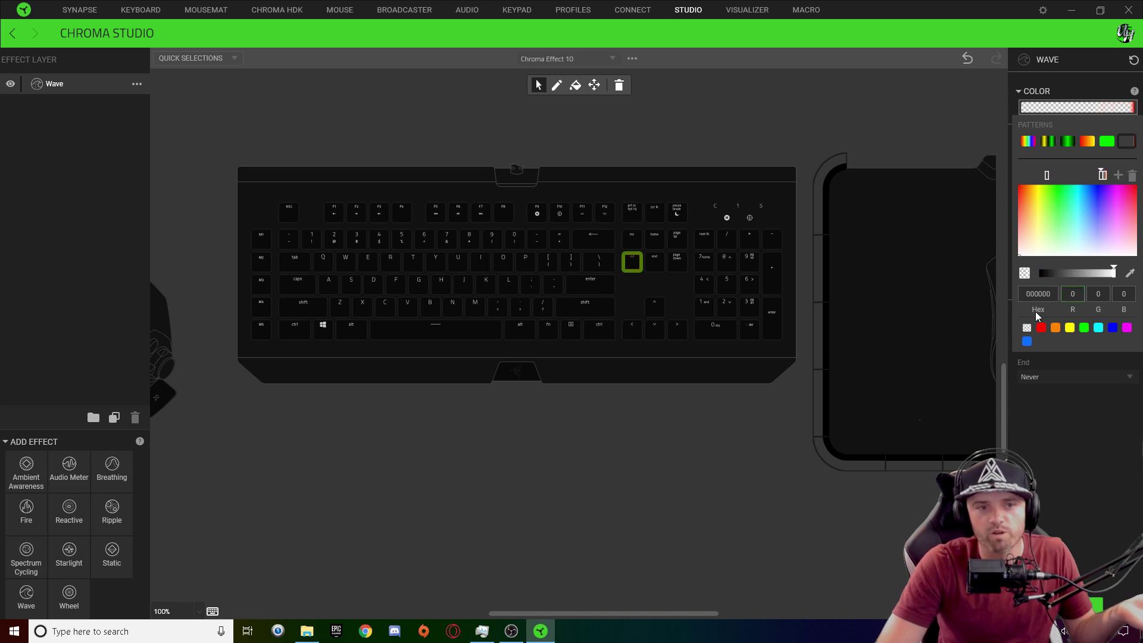
pyautogui.click(1040, 328)
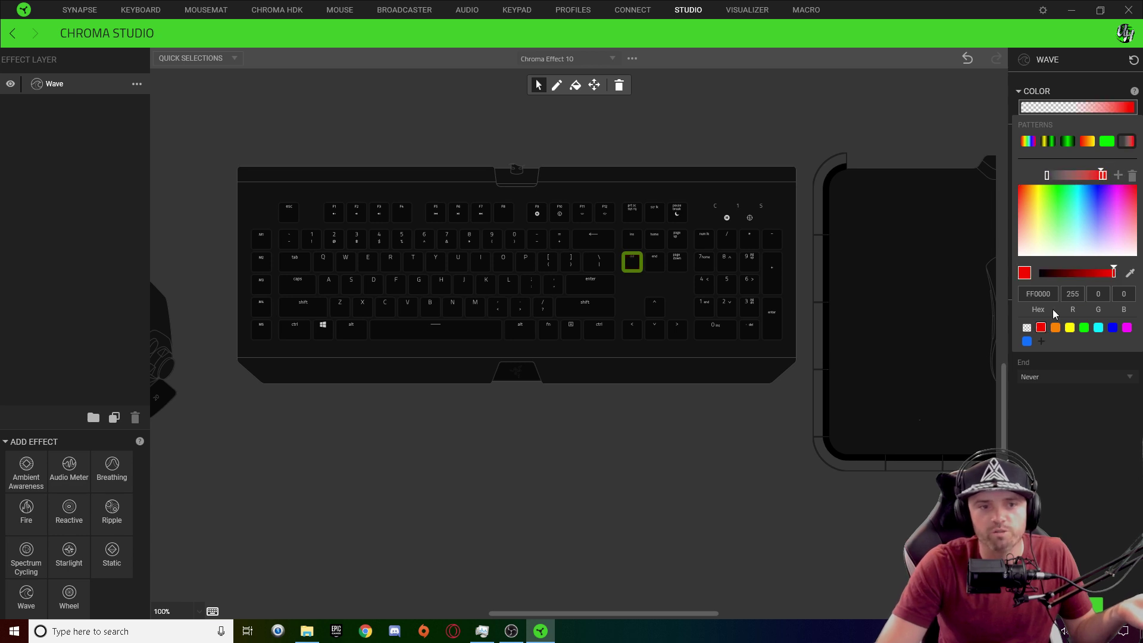
pyautogui.click(1045, 177)
pyautogui.click(816, 108)
pyautogui.click(1098, 107)
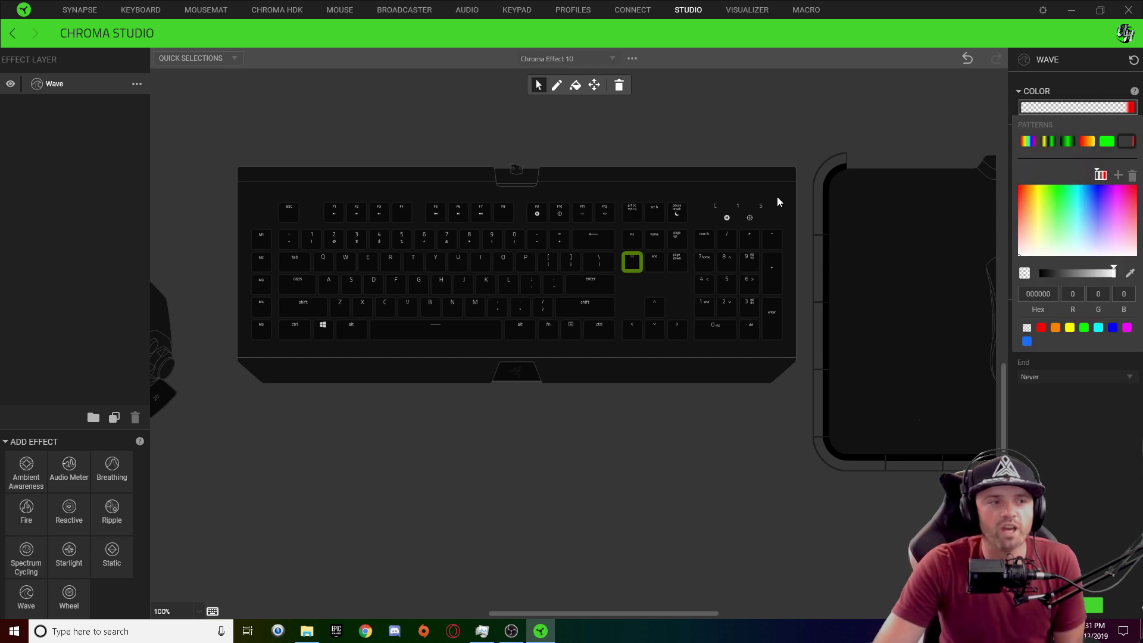
pyautogui.click(631, 266)
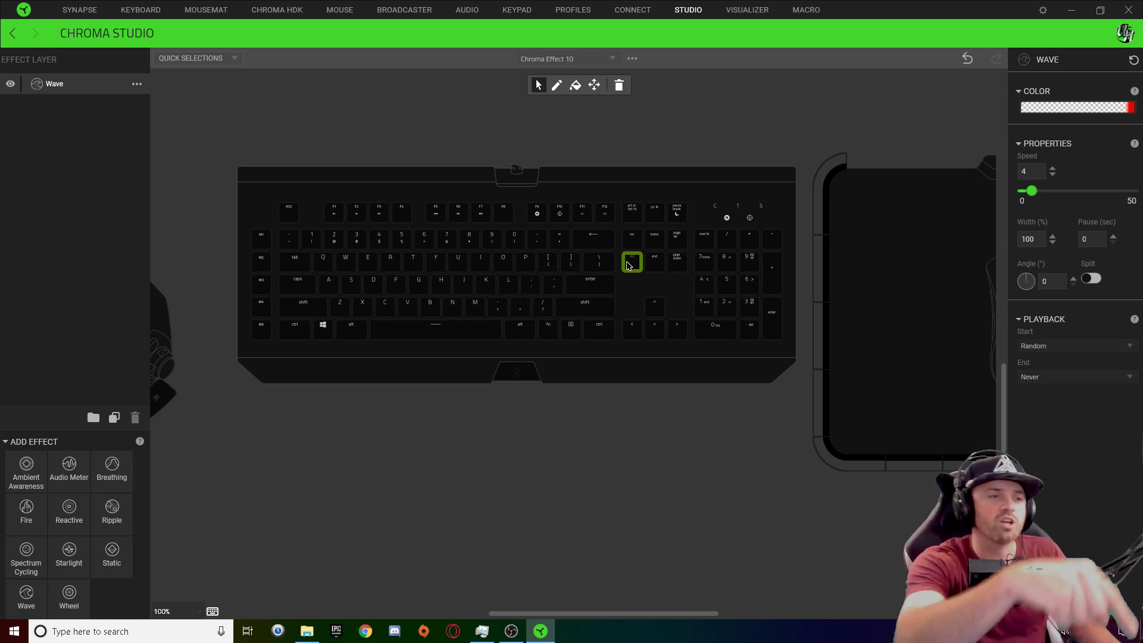
# Step: Add the Backspace and backslash keys next to the Delete key in the Wave layer
pyautogui.moveTo(629, 264)
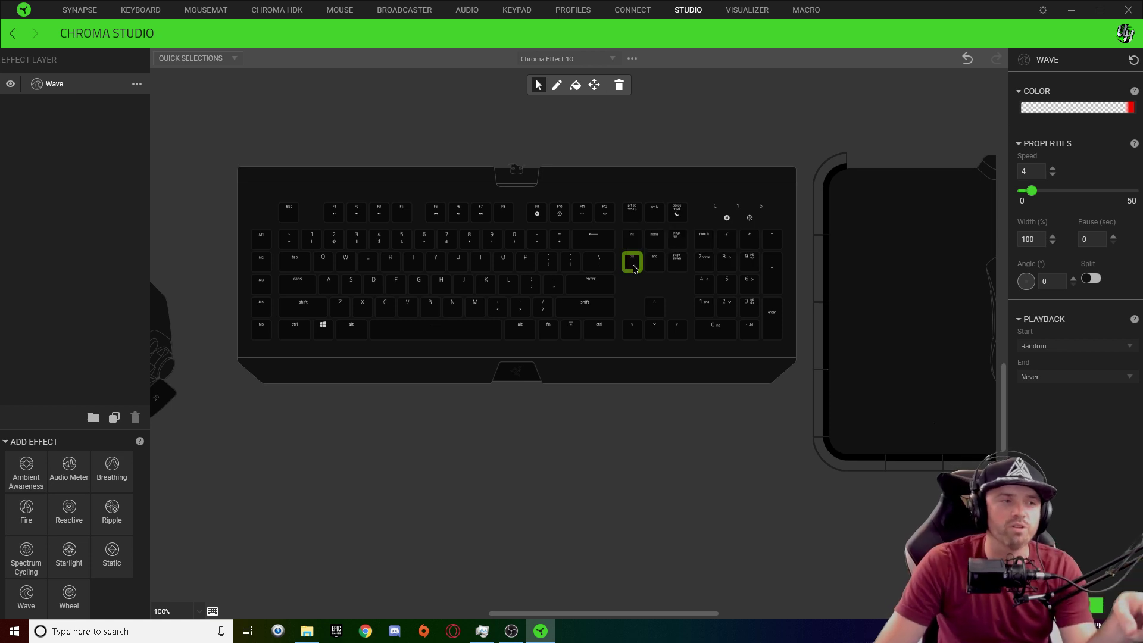
pyautogui.click(652, 189)
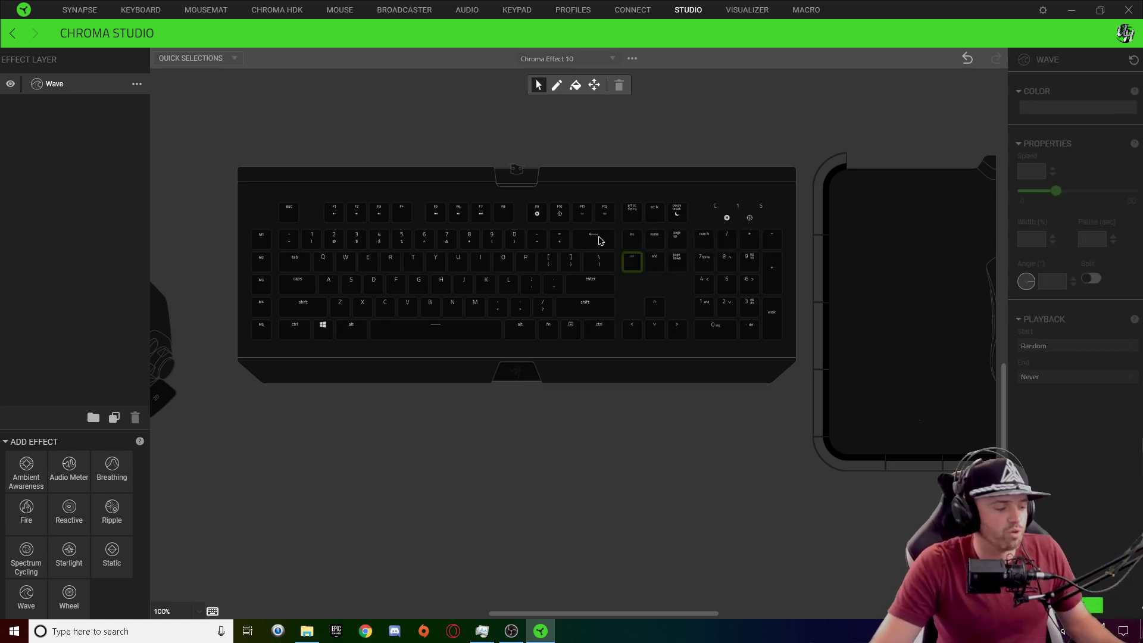
pyautogui.moveTo(603, 241); pyautogui.dragTo(604, 260)
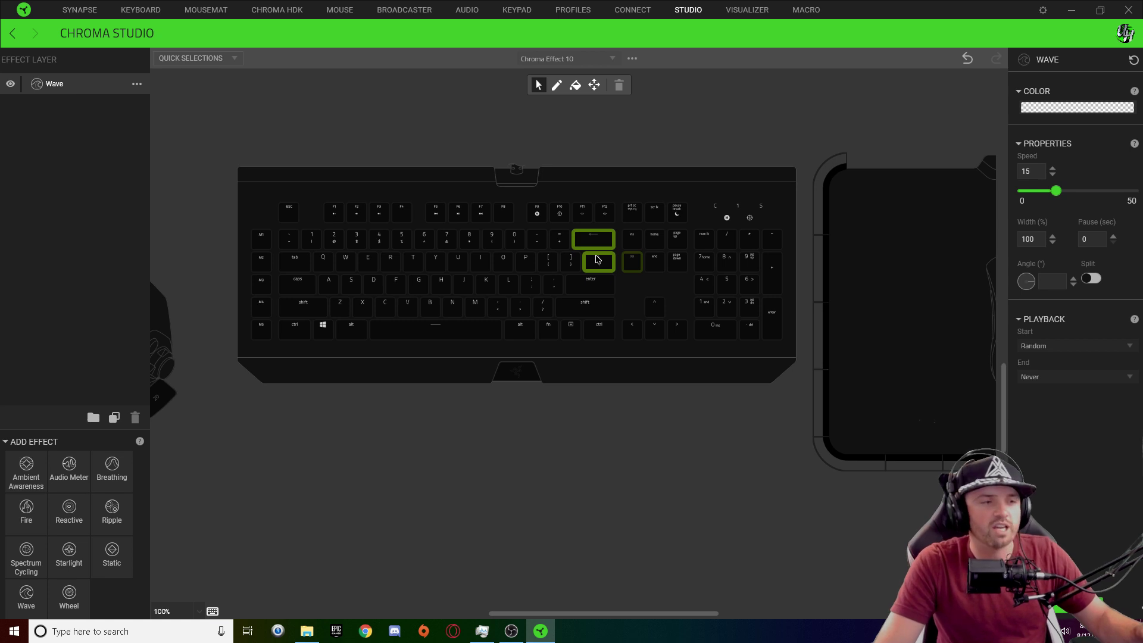
pyautogui.click(647, 152)
pyautogui.click(597, 245)
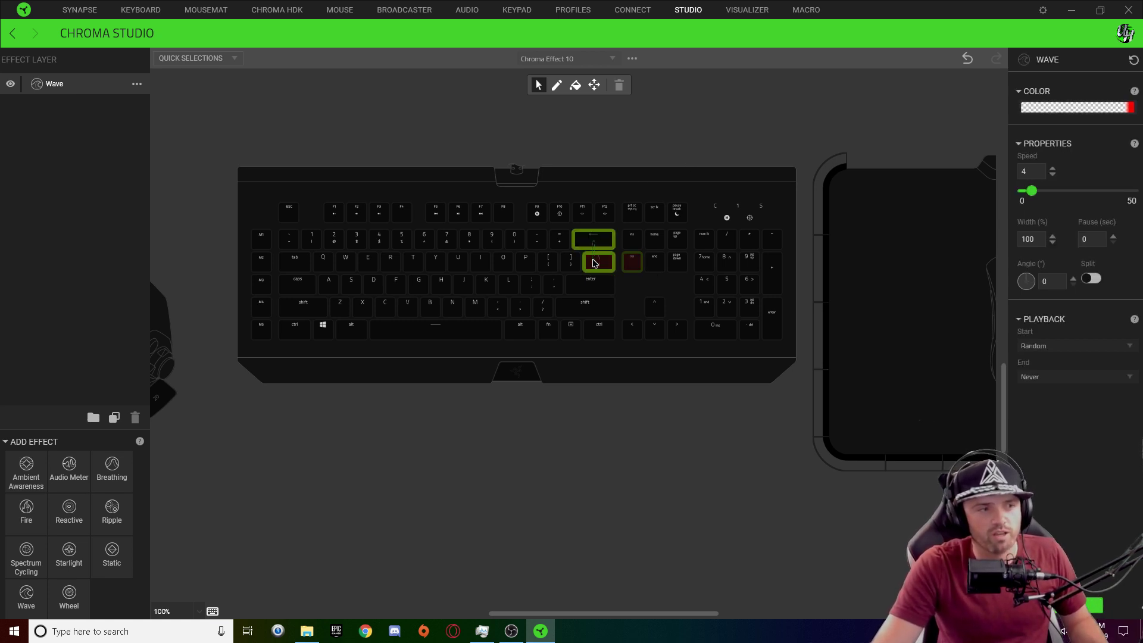
# Step: Make the leftmost stop of the Wave gradient red
pyautogui.click(1111, 109)
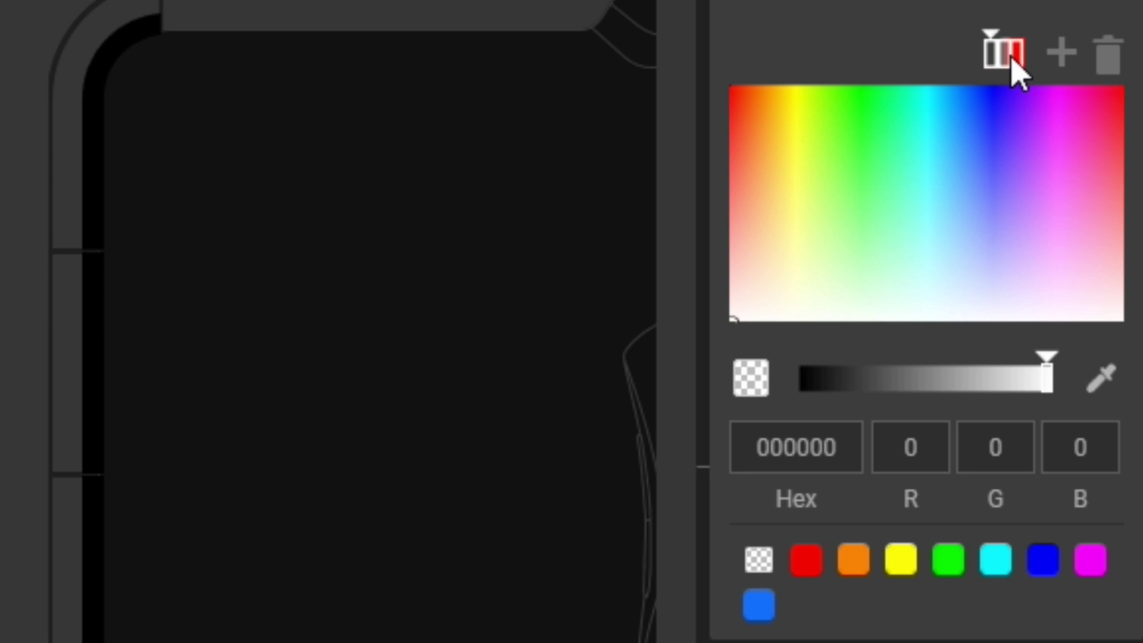
pyautogui.click(1008, 54)
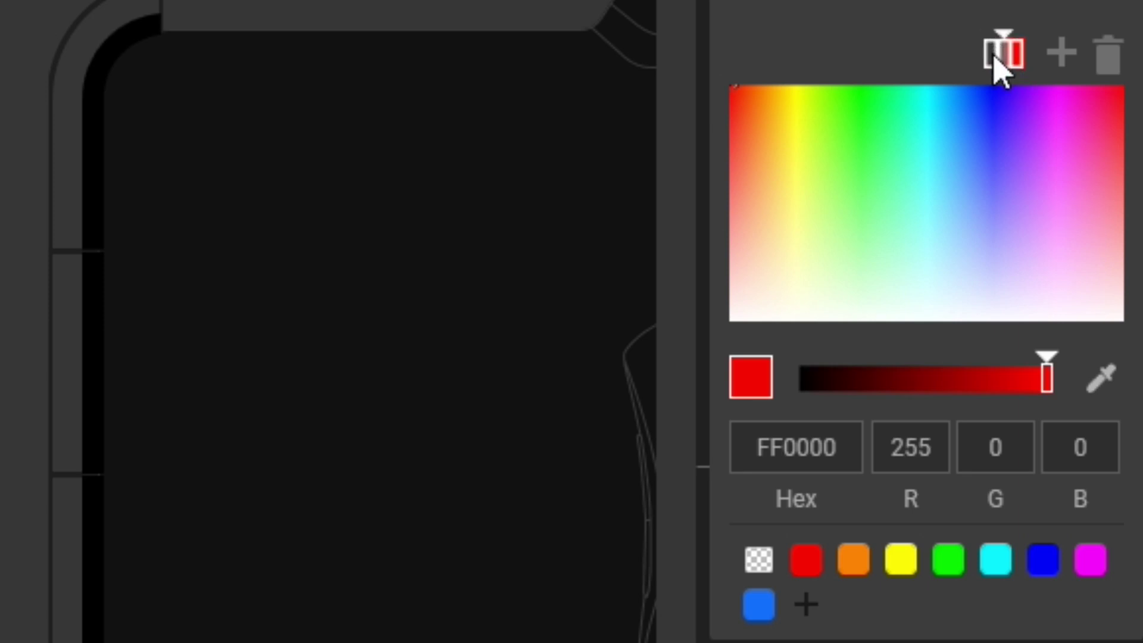
pyautogui.click(992, 55)
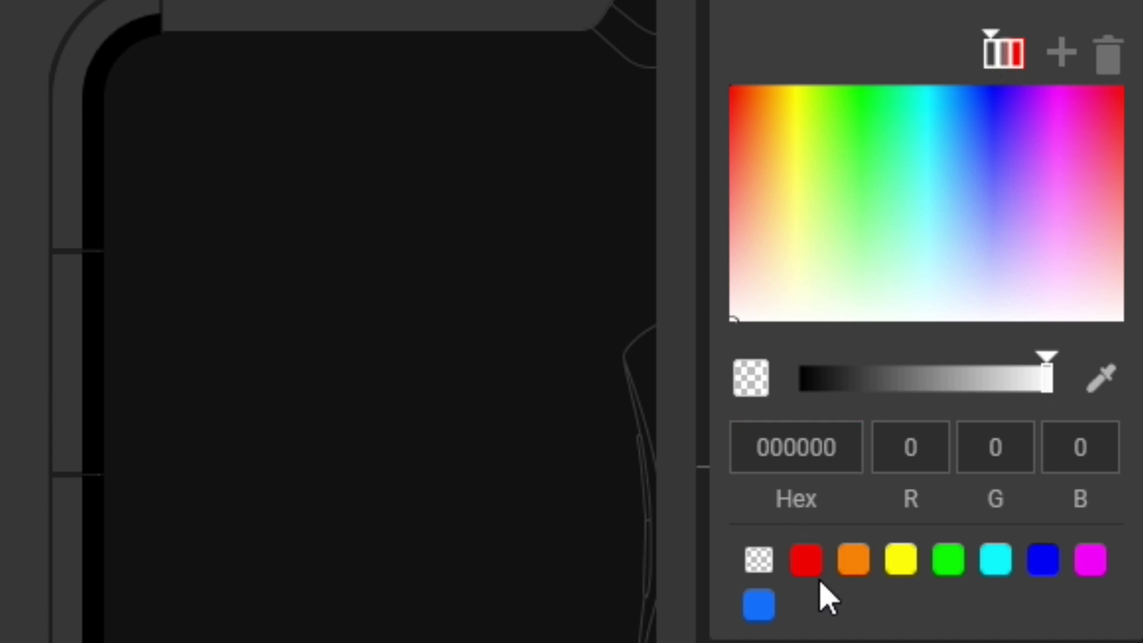
pyautogui.click(807, 563)
# Step: Add a stop near the right end, make the middle stops transparent, and delete the extra red stop
pyautogui.click(1063, 54)
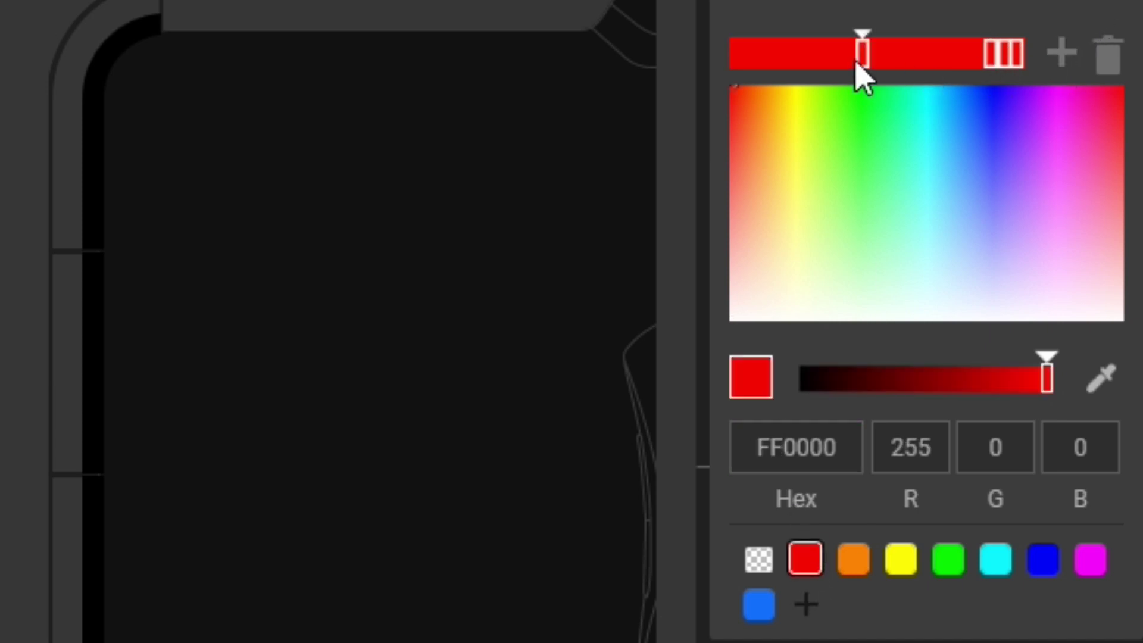
pyautogui.moveTo(877, 62); pyautogui.dragTo(1033, 59)
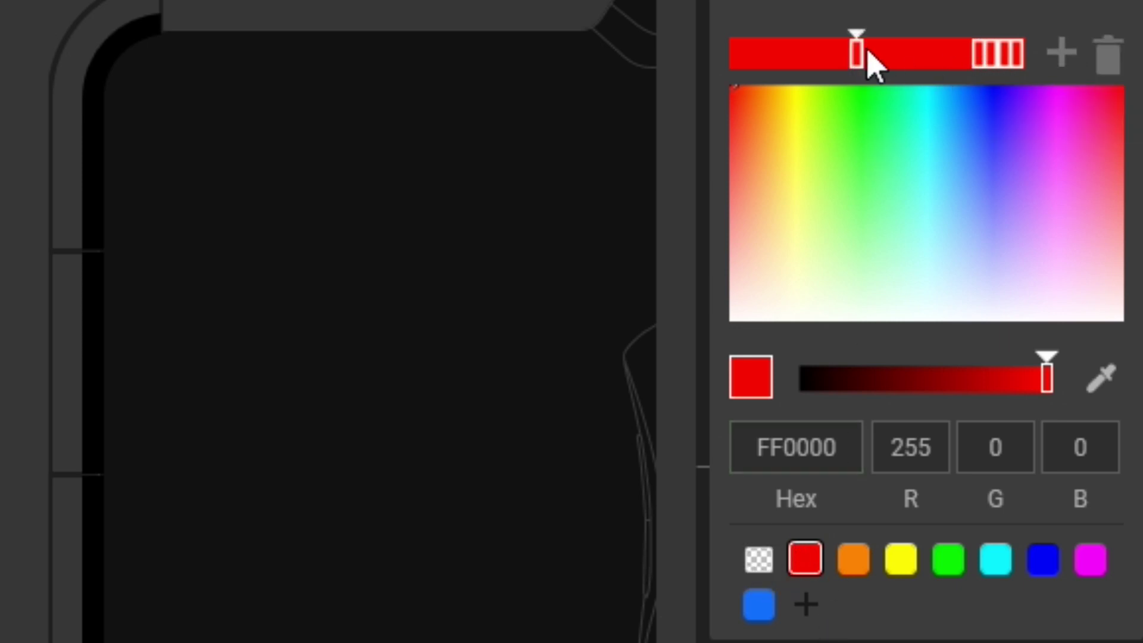
pyautogui.moveTo(878, 66); pyautogui.dragTo(1005, 58)
pyautogui.click(758, 558)
pyautogui.click(1006, 62)
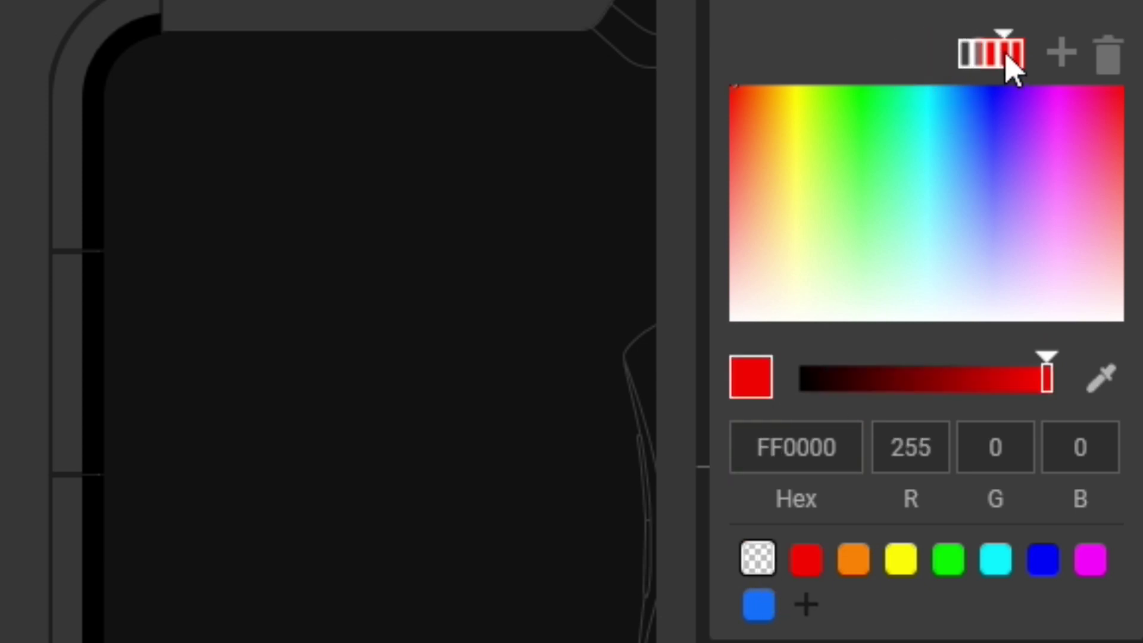
pyautogui.click(1109, 60)
pyautogui.click(757, 558)
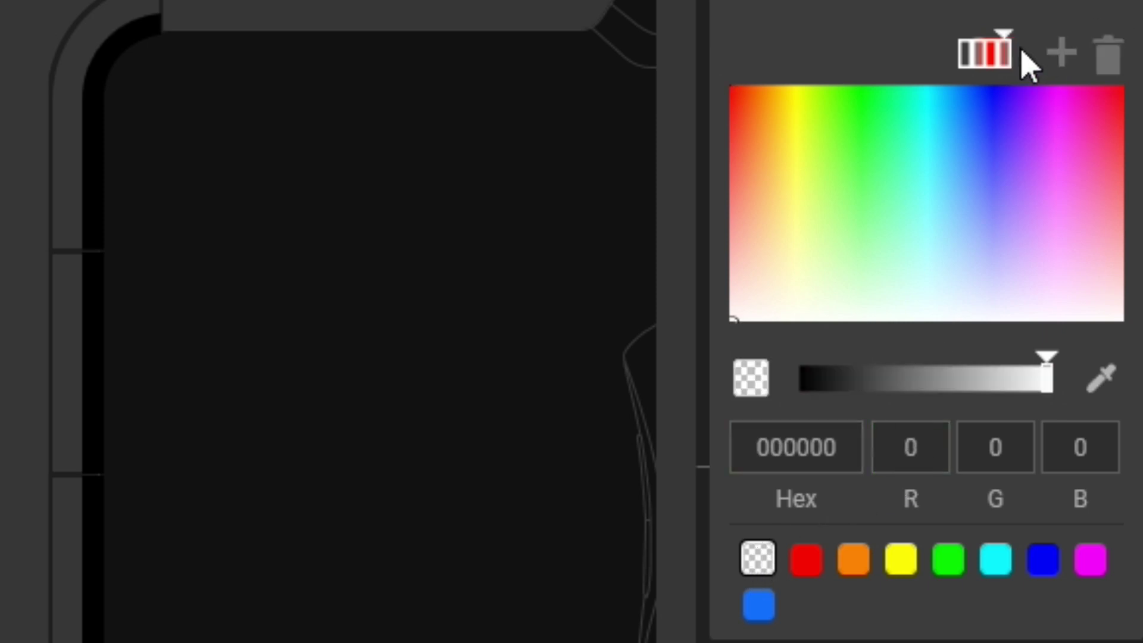
pyautogui.click(1002, 59)
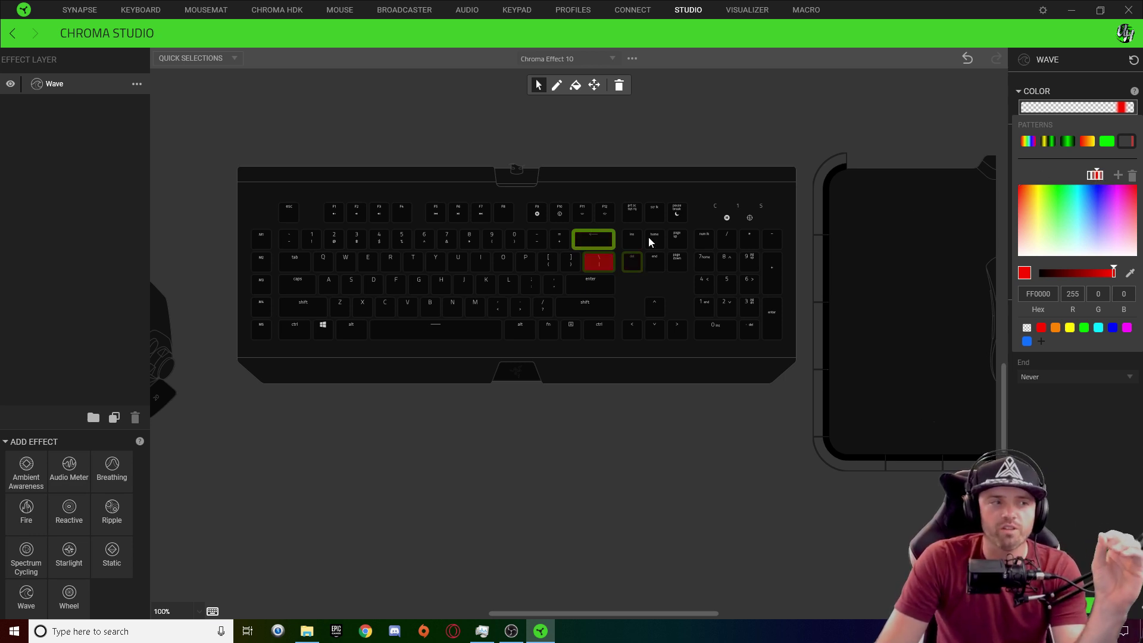
pyautogui.click(591, 245)
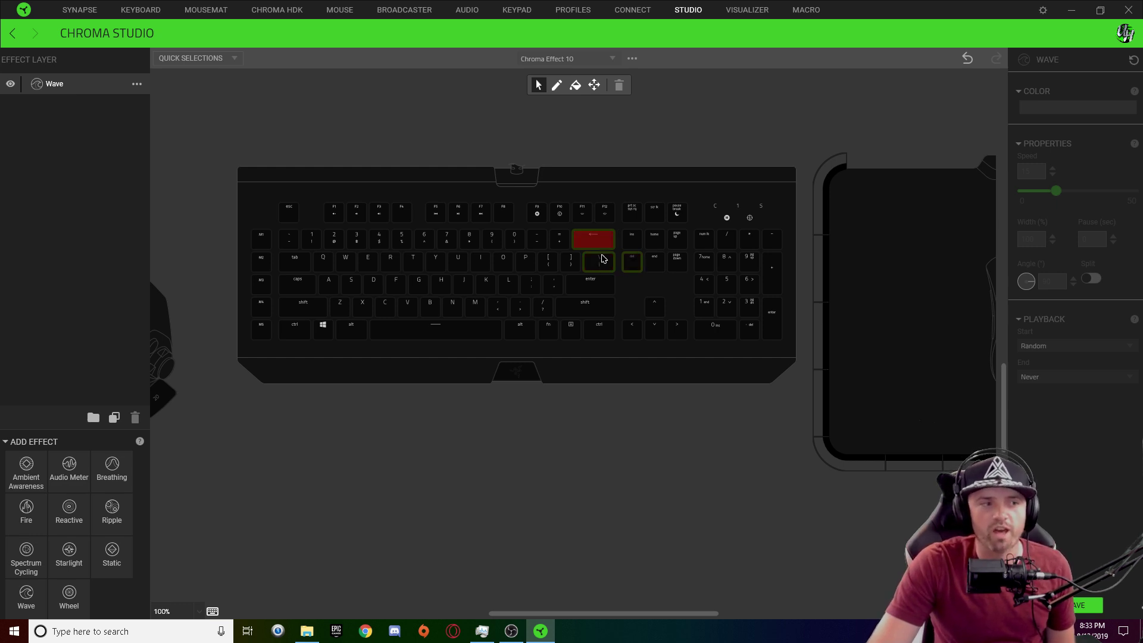
pyautogui.moveTo(602, 258)
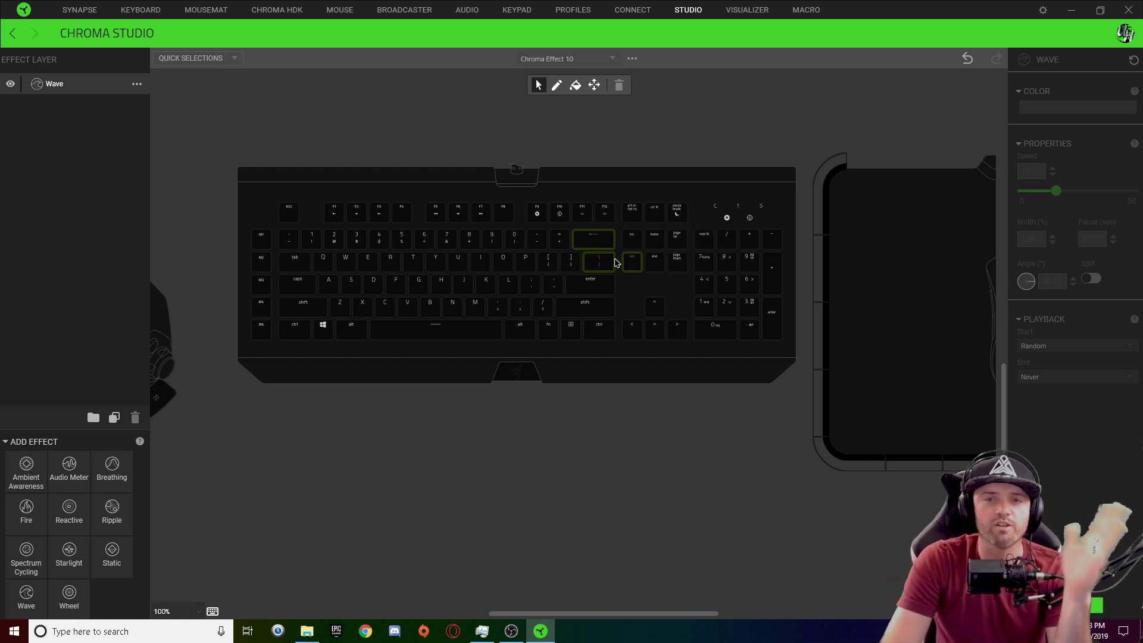
pyautogui.click(604, 256)
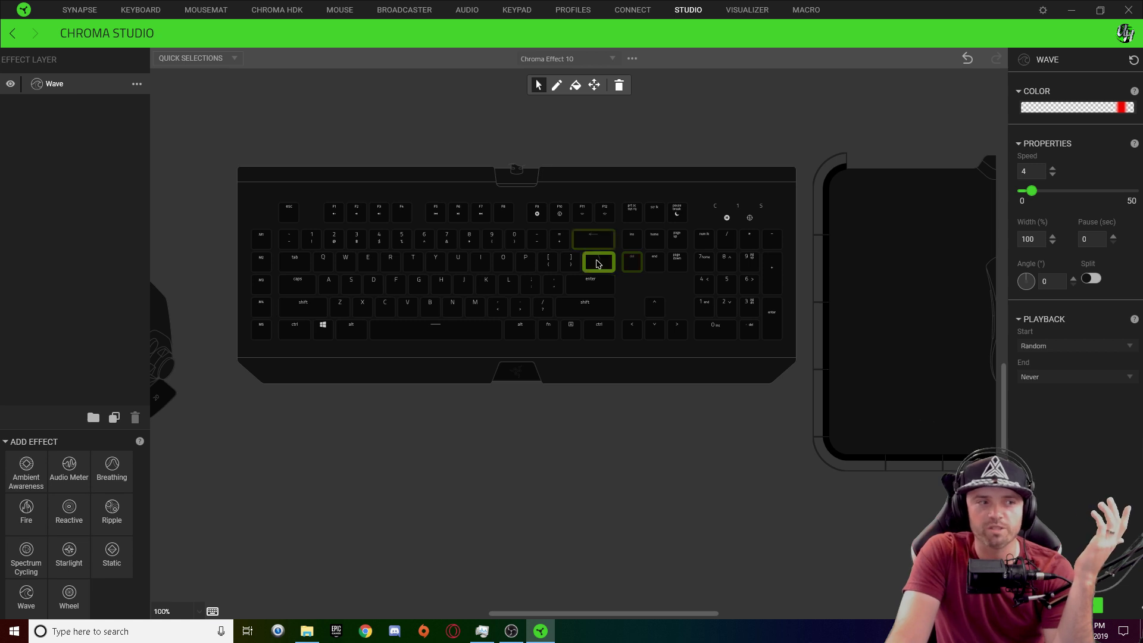
pyautogui.click(1102, 109)
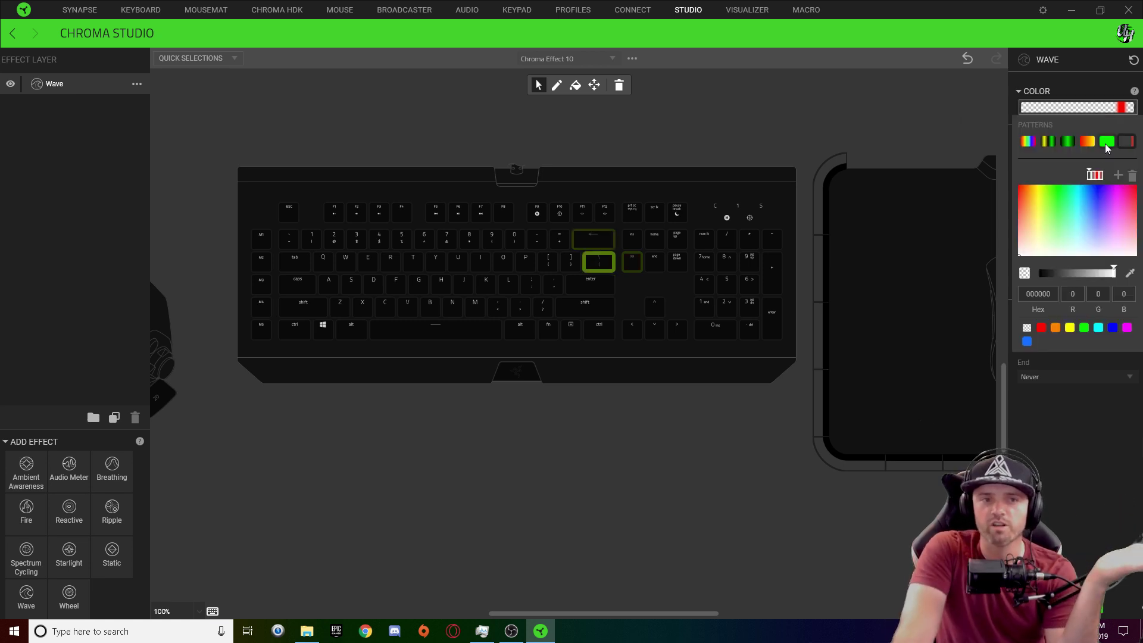
# Step: Change the red gradient stop's hex value to FF0001 and clear the key selection to preview
pyautogui.click(1097, 178)
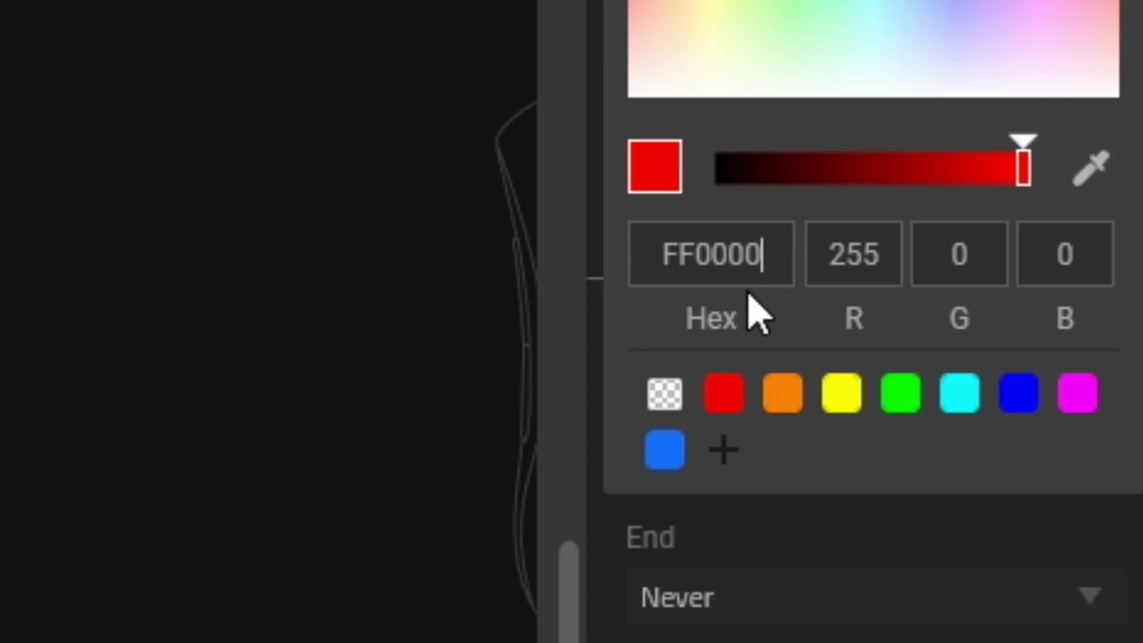
pyautogui.press('BackSpace')
pyautogui.write('1')
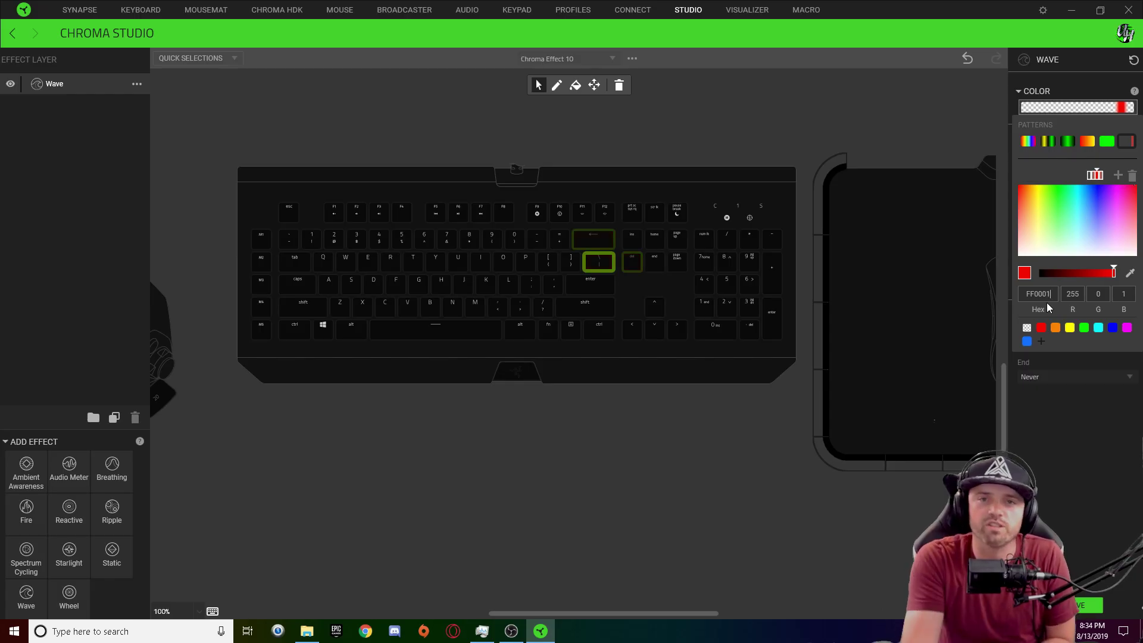
pyautogui.click(1086, 497)
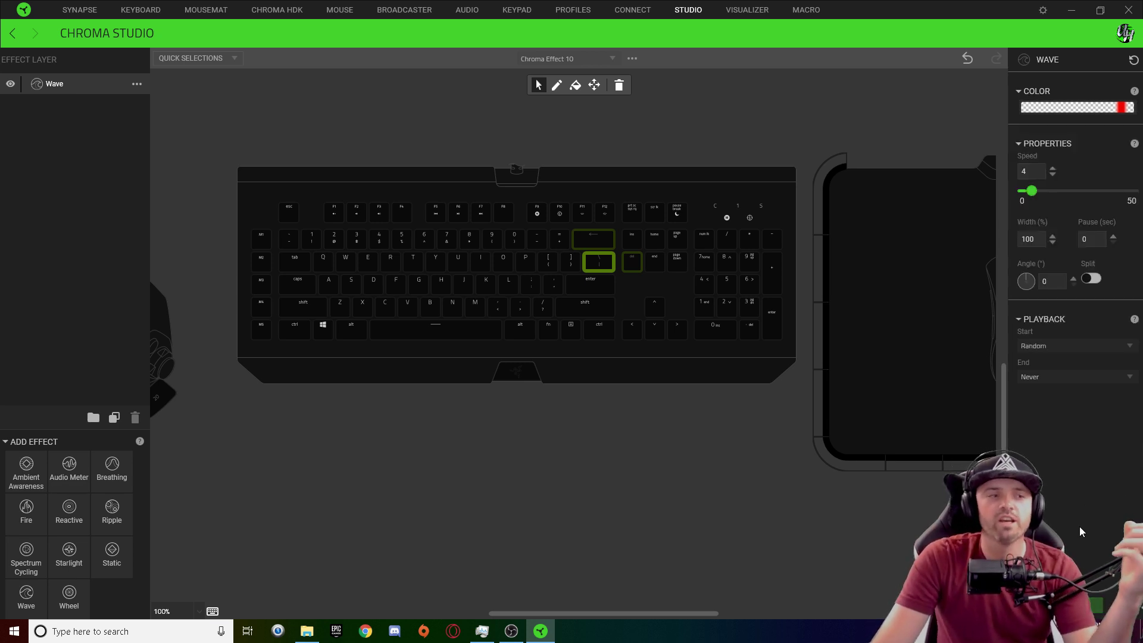
pyautogui.click(598, 241)
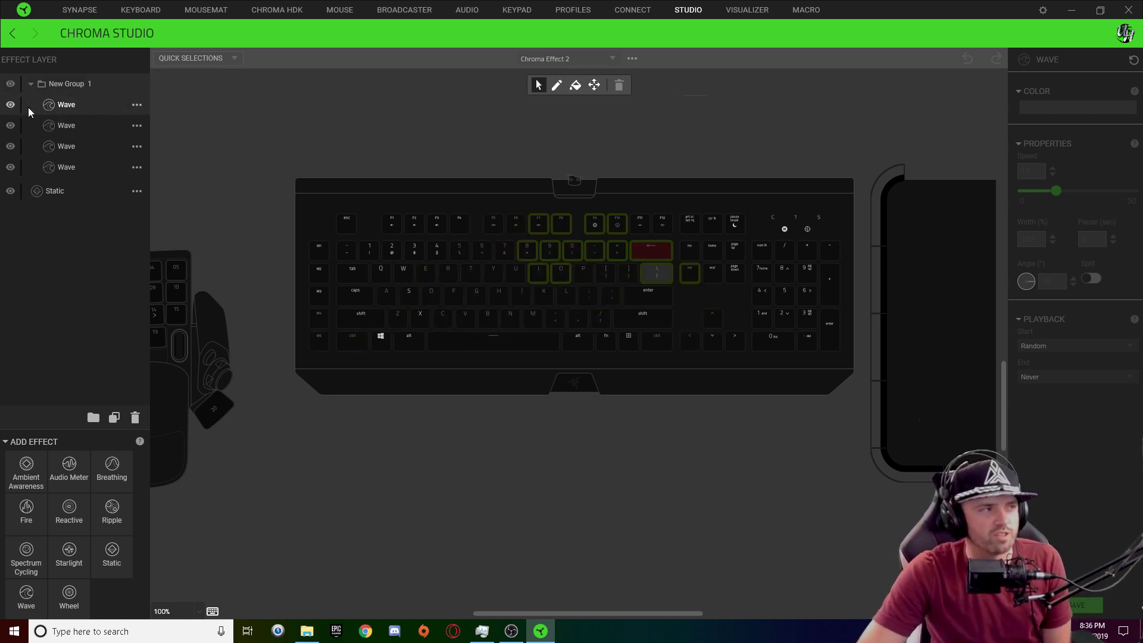
# Step: Select New Group 1's top Wave layer to view its speed 4, width 100%, angle 0 settings
pyautogui.click(81, 106)
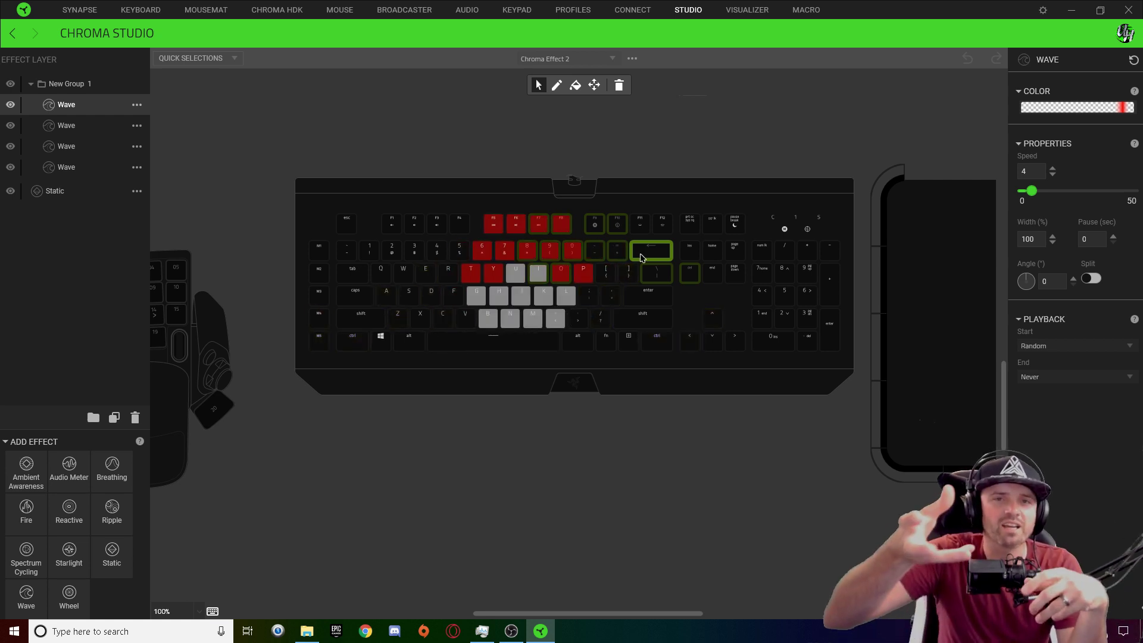
pyautogui.moveTo(641, 257)
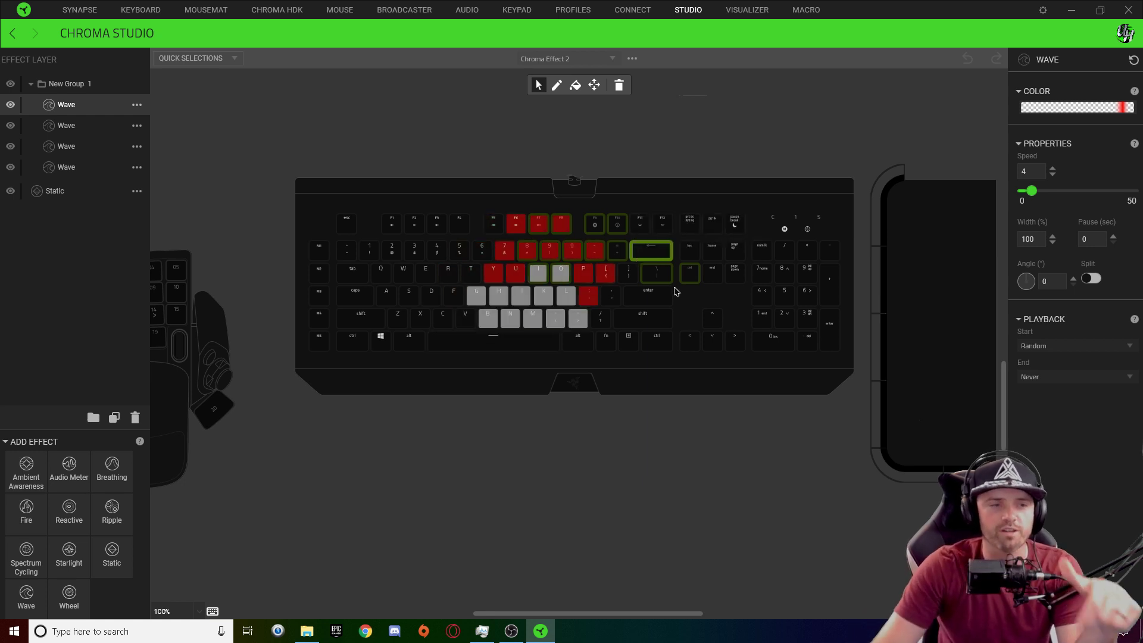
pyautogui.moveTo(615, 224)
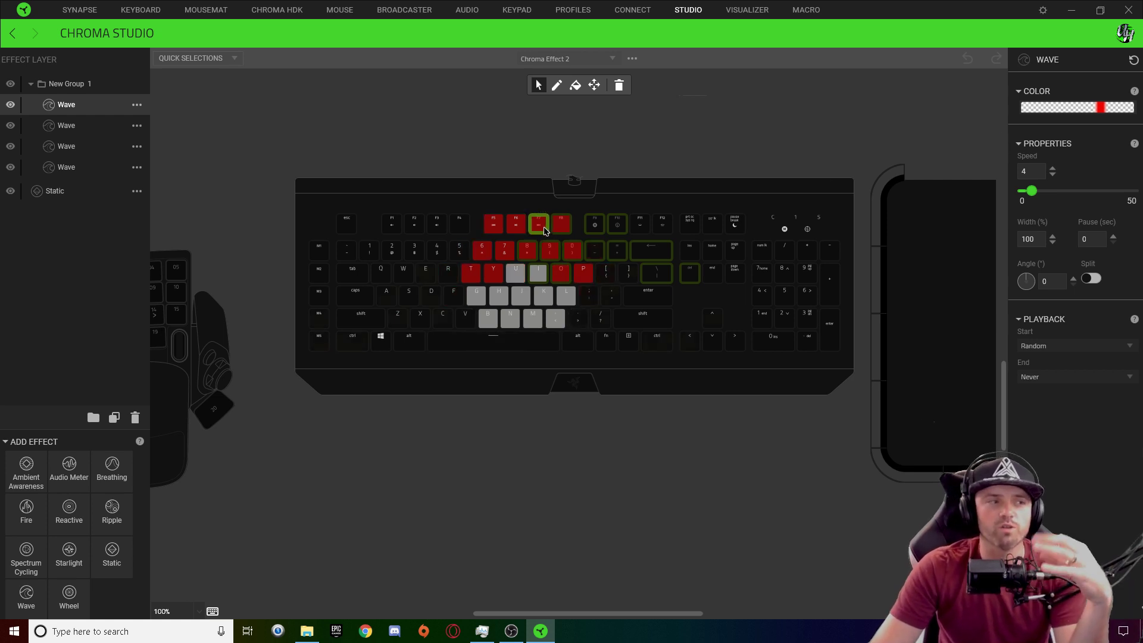
pyautogui.click(1101, 111)
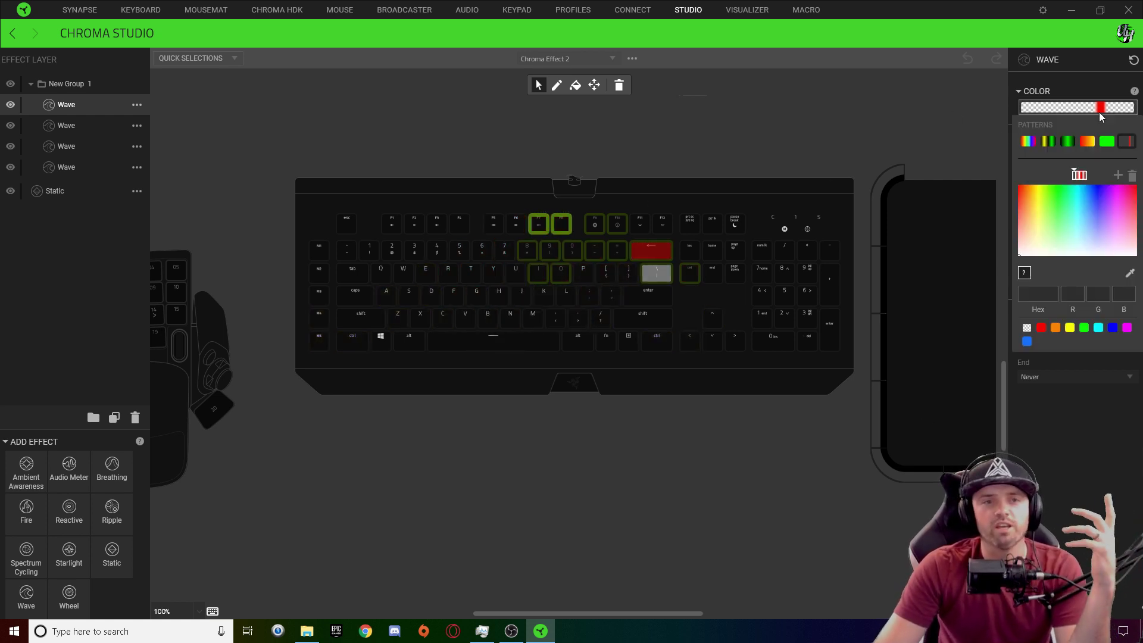
pyautogui.click(534, 252)
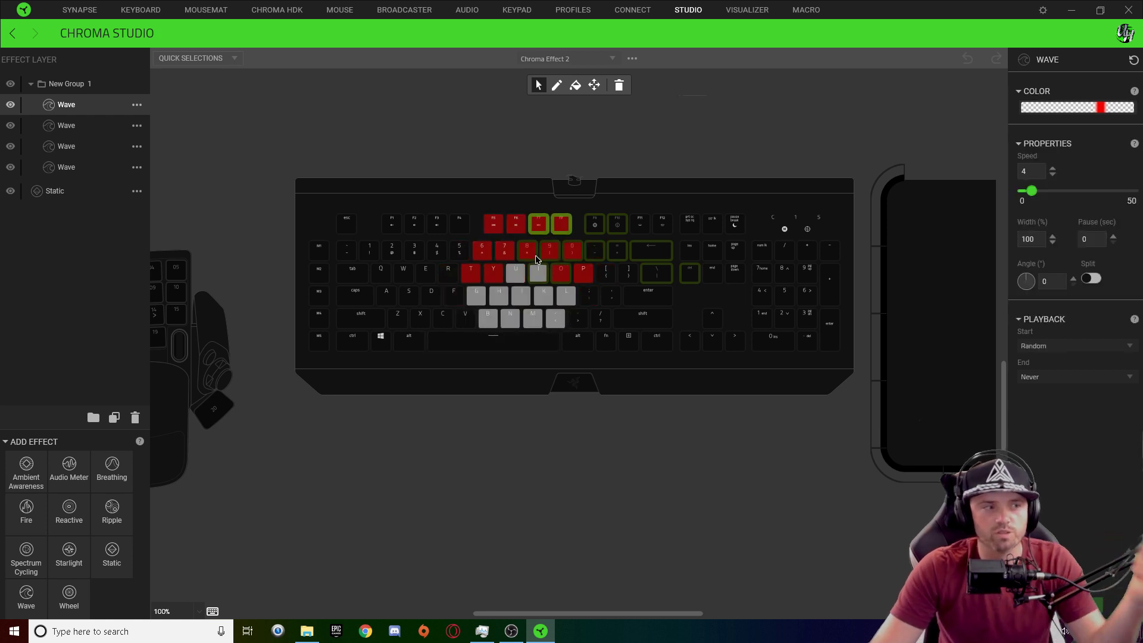
pyautogui.click(1109, 108)
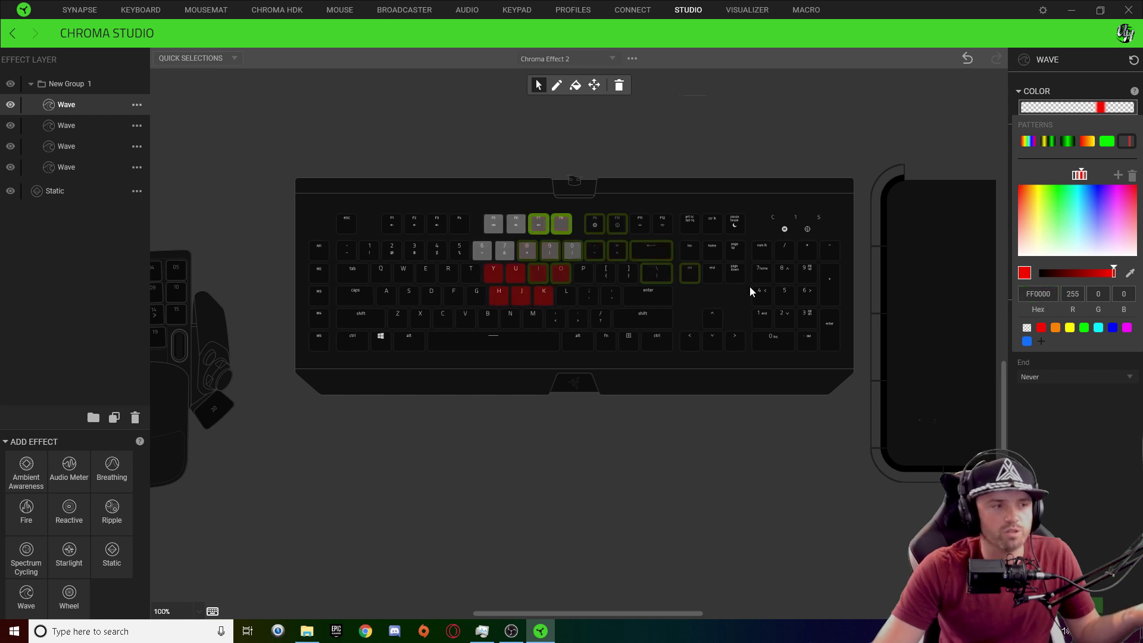
pyautogui.click(552, 241)
pyautogui.click(1100, 109)
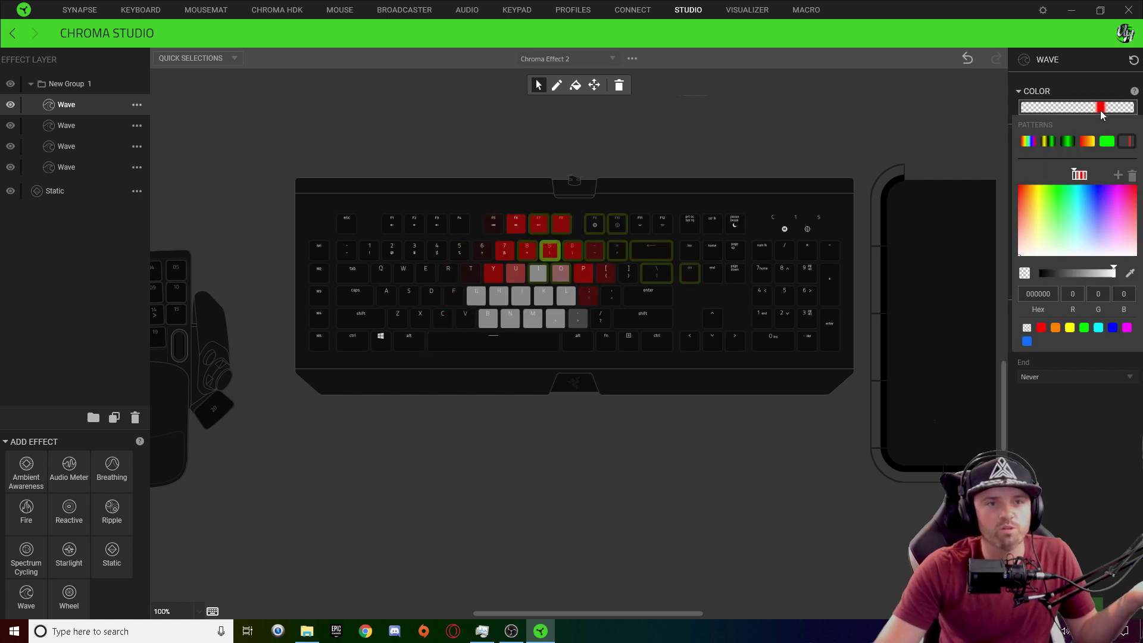
pyautogui.click(1080, 175)
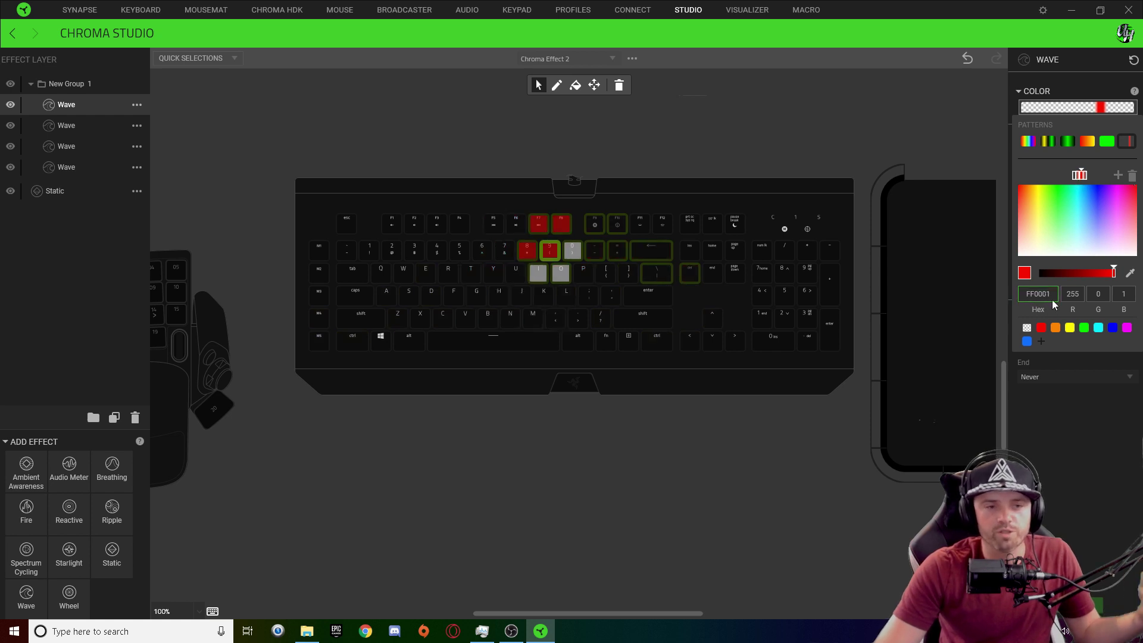
pyautogui.click(640, 197)
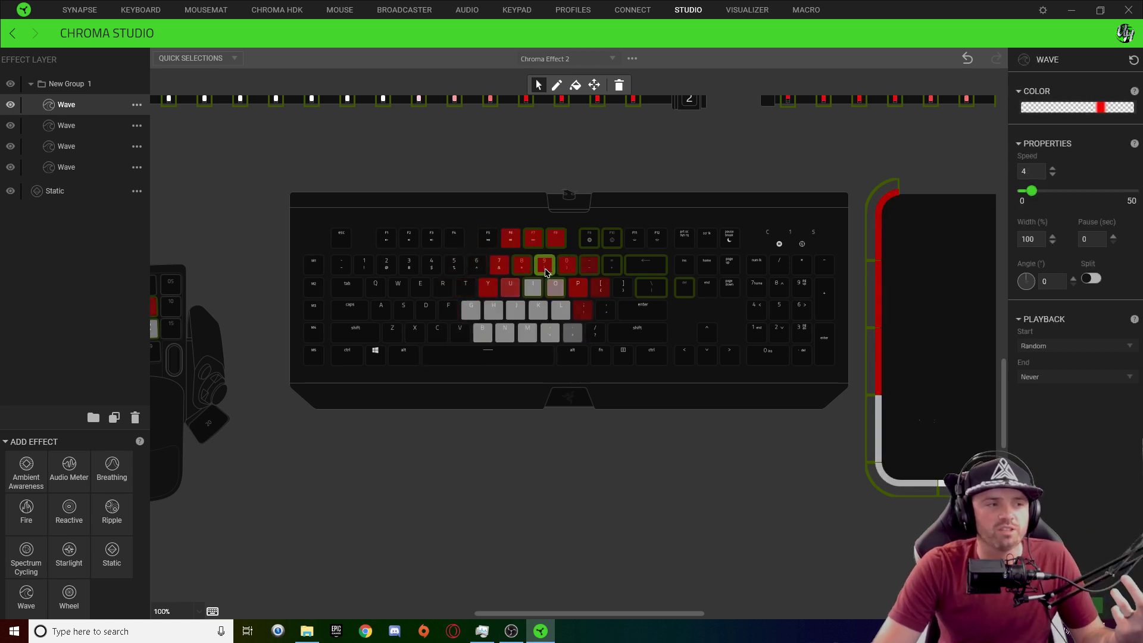
# Step: Show the second Wave layer's settings and list the effect layers stacked on a key
pyautogui.click(70, 125)
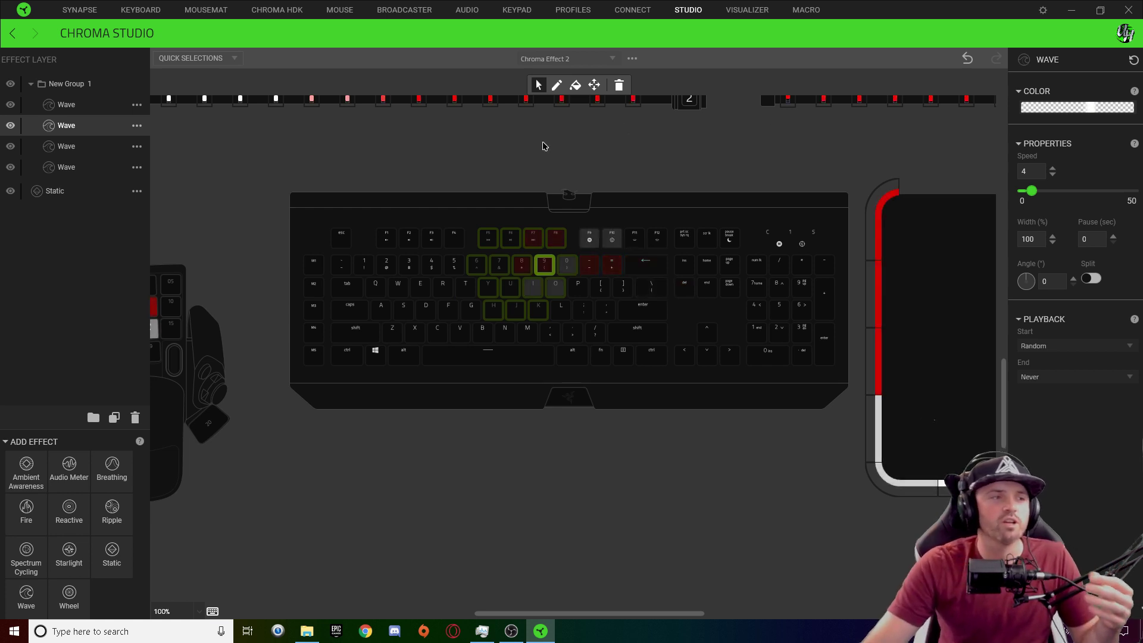
pyautogui.rightClick(538, 282)
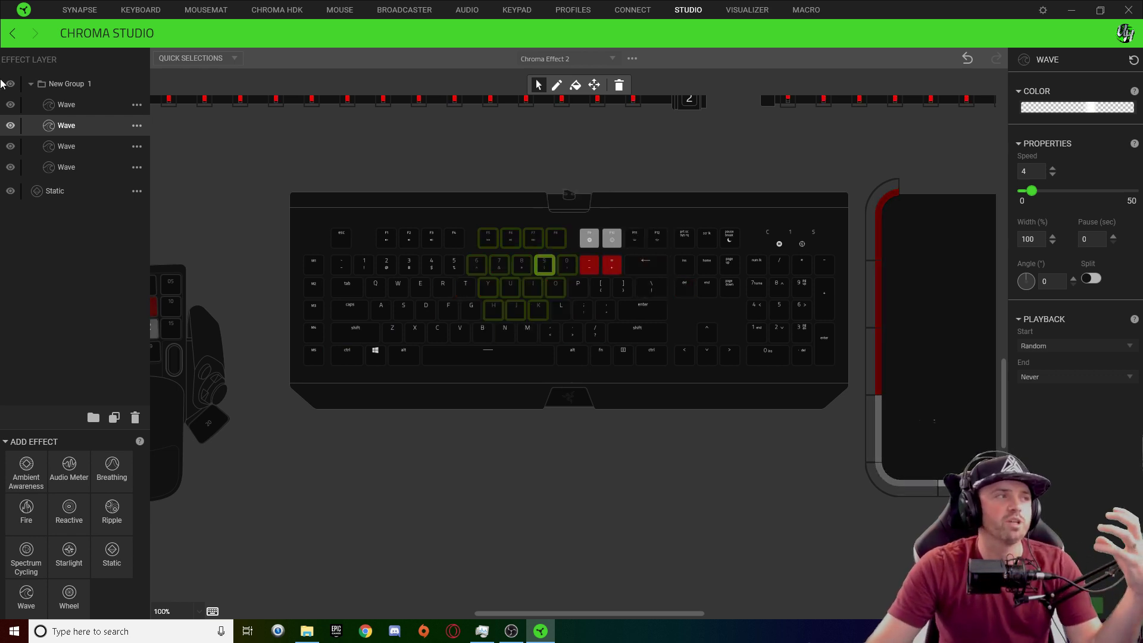
pyautogui.click(83, 130)
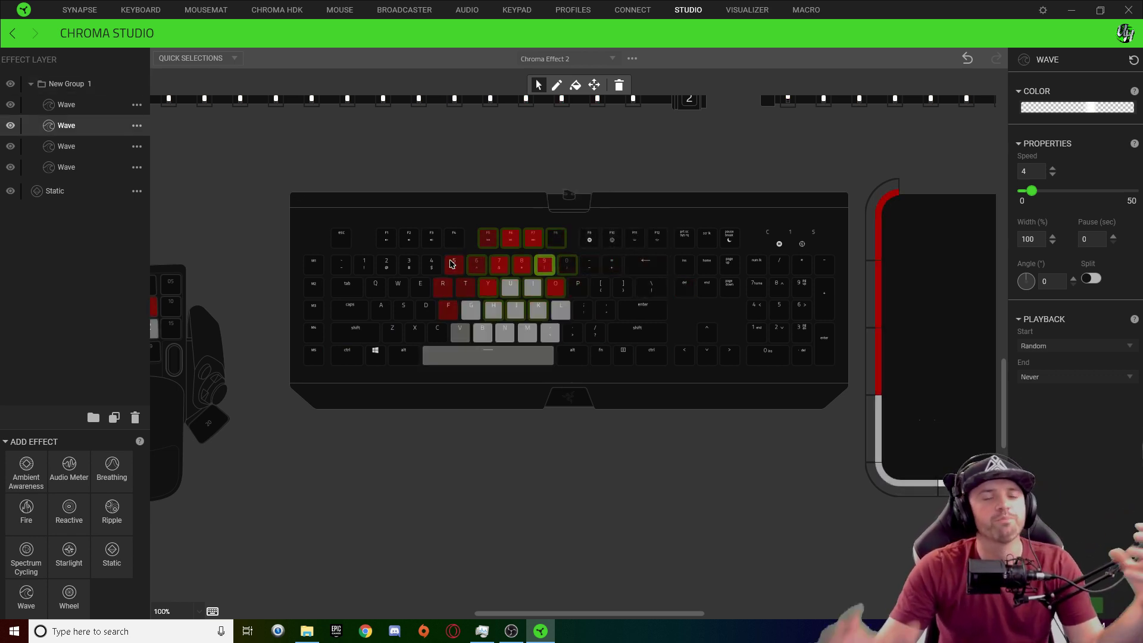
pyautogui.rightClick(453, 263)
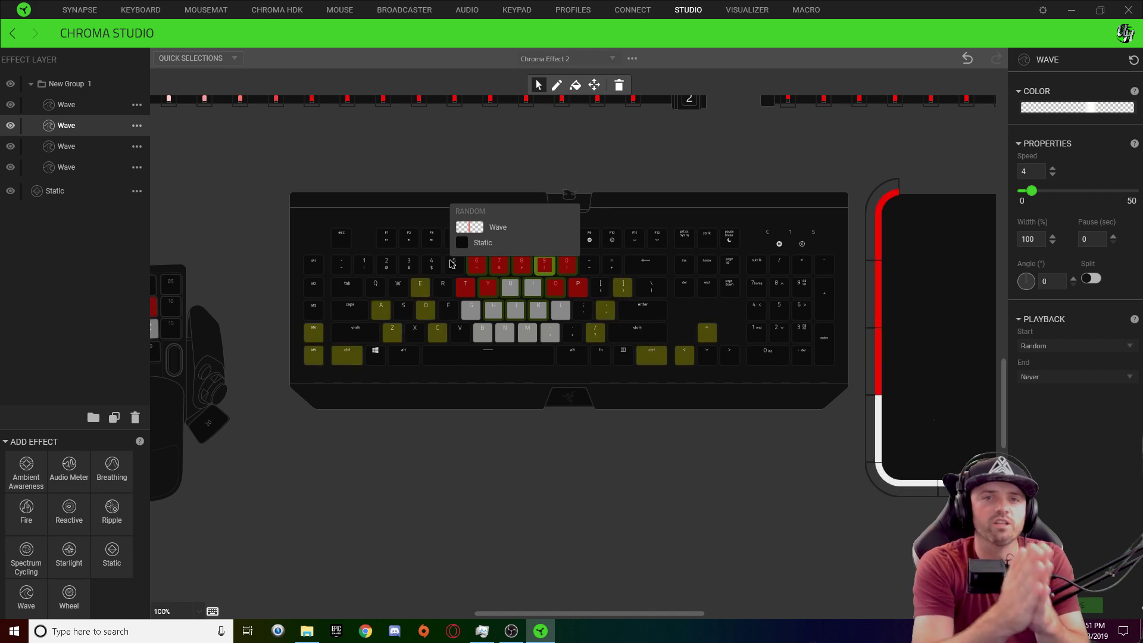